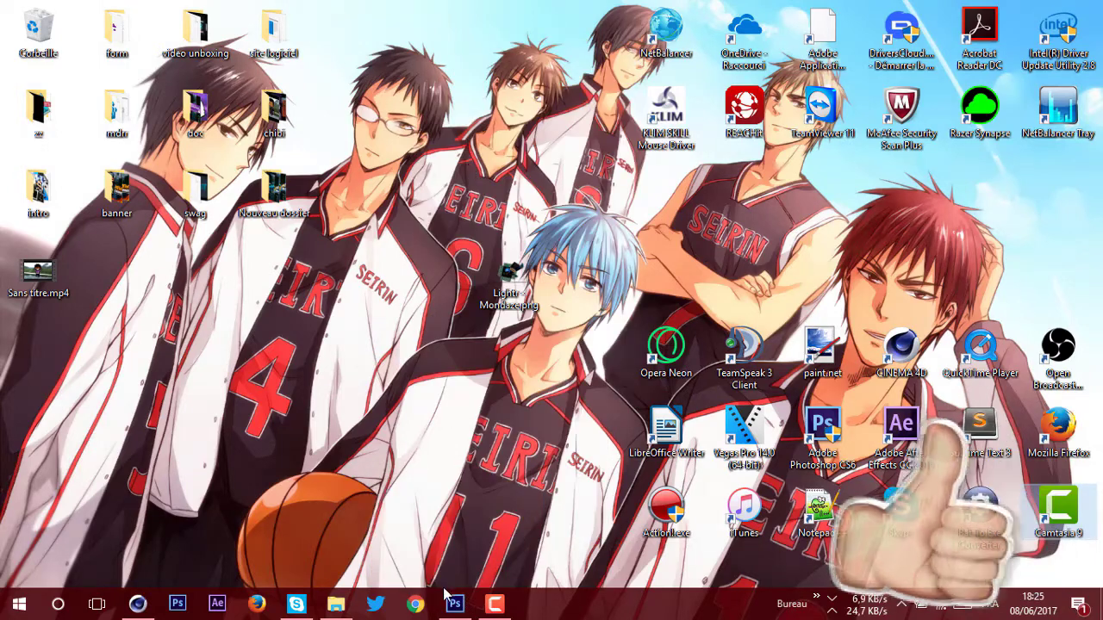
Switch to Photoshop and open the image Lightr - Mondaze.png from the desktop (Bureau) folder
left_click(454, 603)
key("alt")
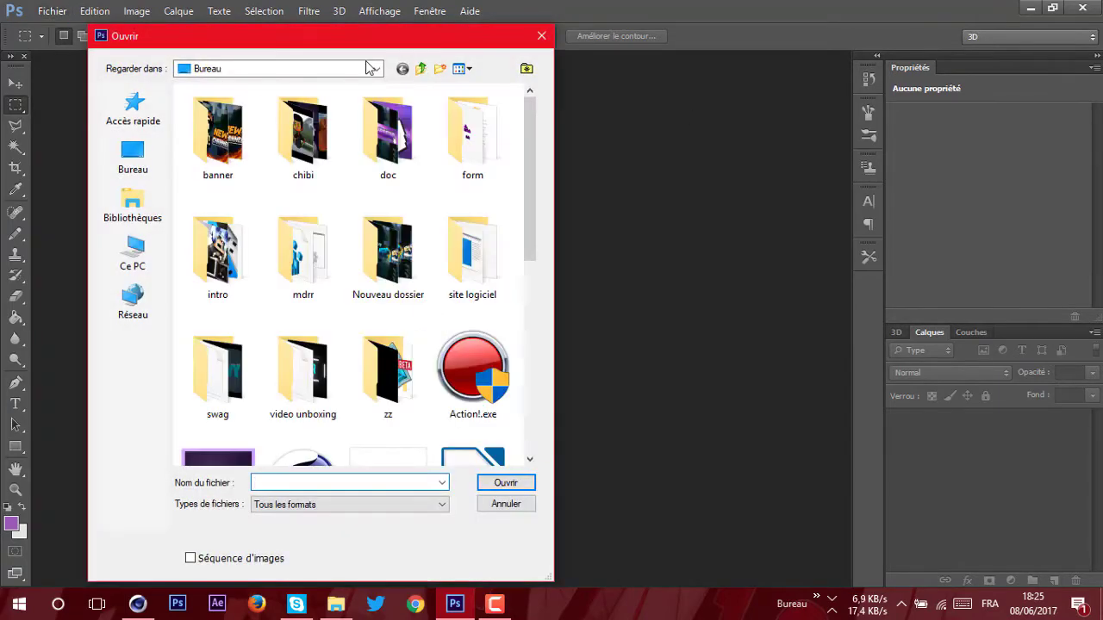
scroll(477, 247, "down", 5)
scroll(404, 387, "up", 3)
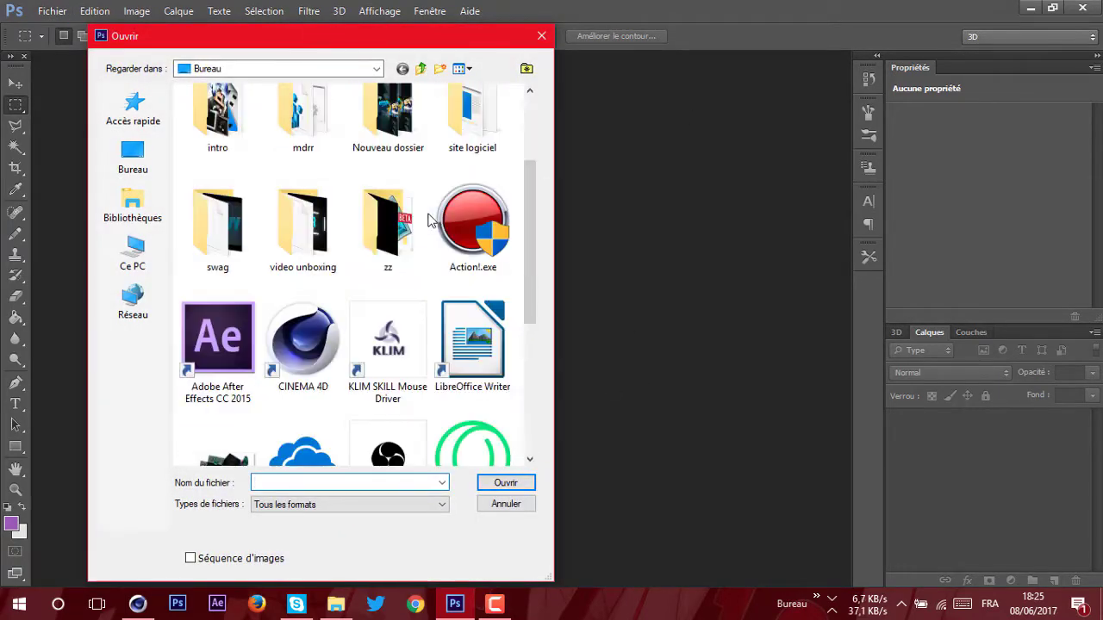
scroll(182, 242, "down", 3)
double_click(217, 181)
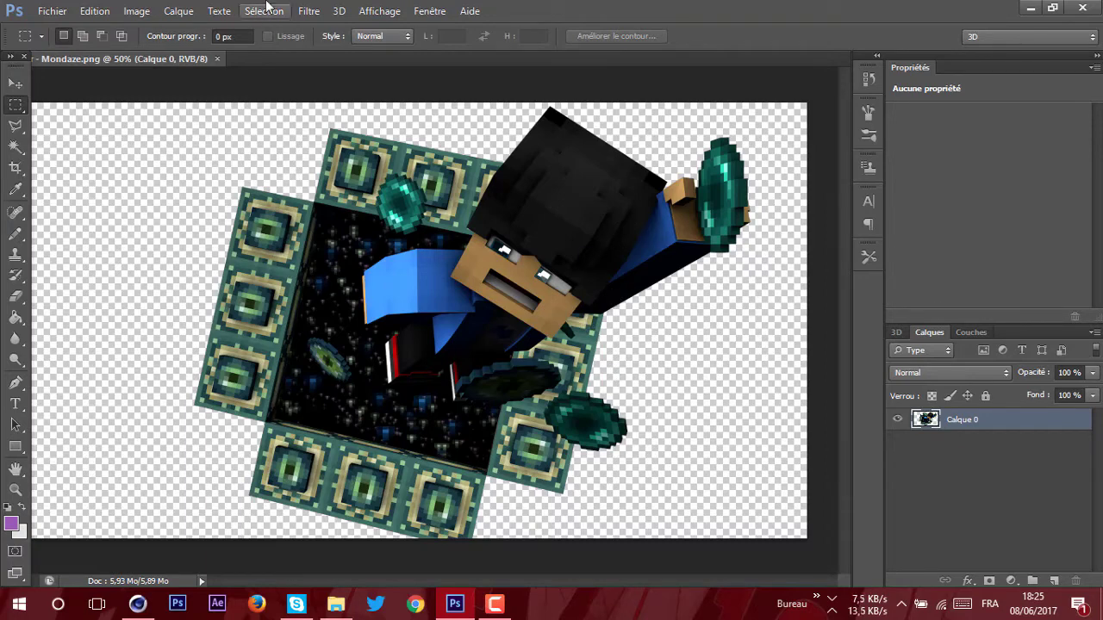
Start the Liquify filter (Fluidité) on the character layer, try a warp stroke on the mouth and undo it
left_click(306, 11)
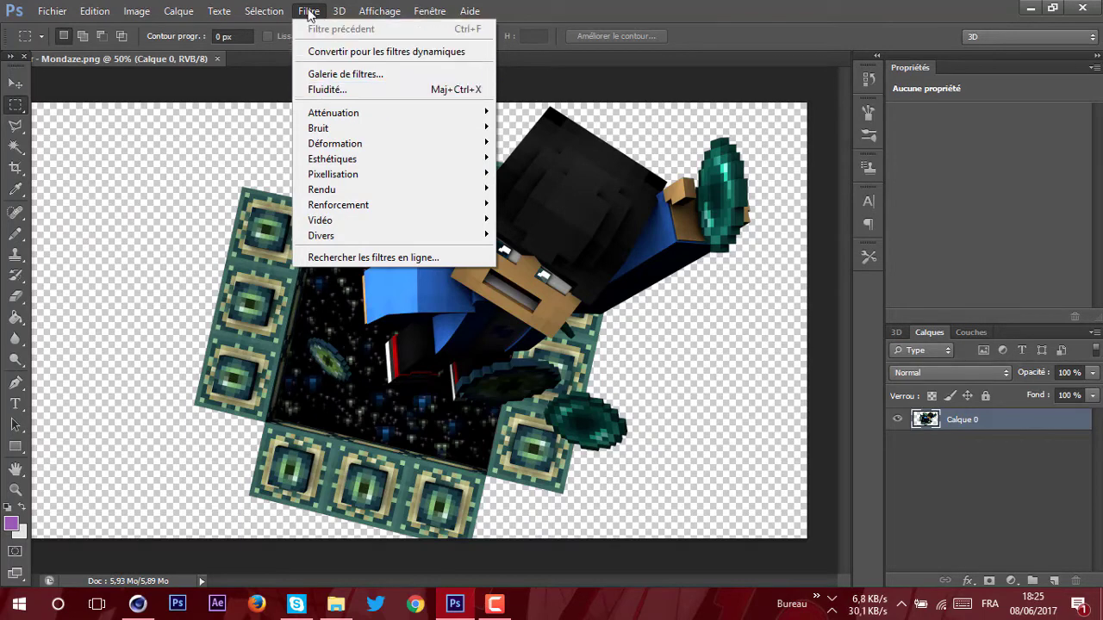
left_click(327, 90)
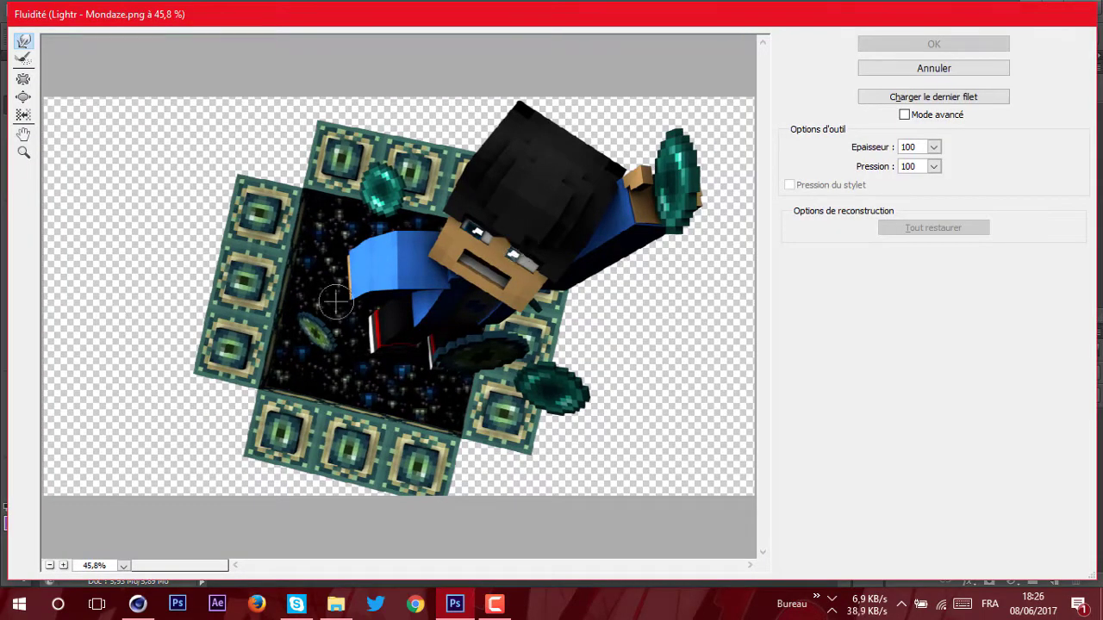
left_click_drag(485, 253, 465, 280)
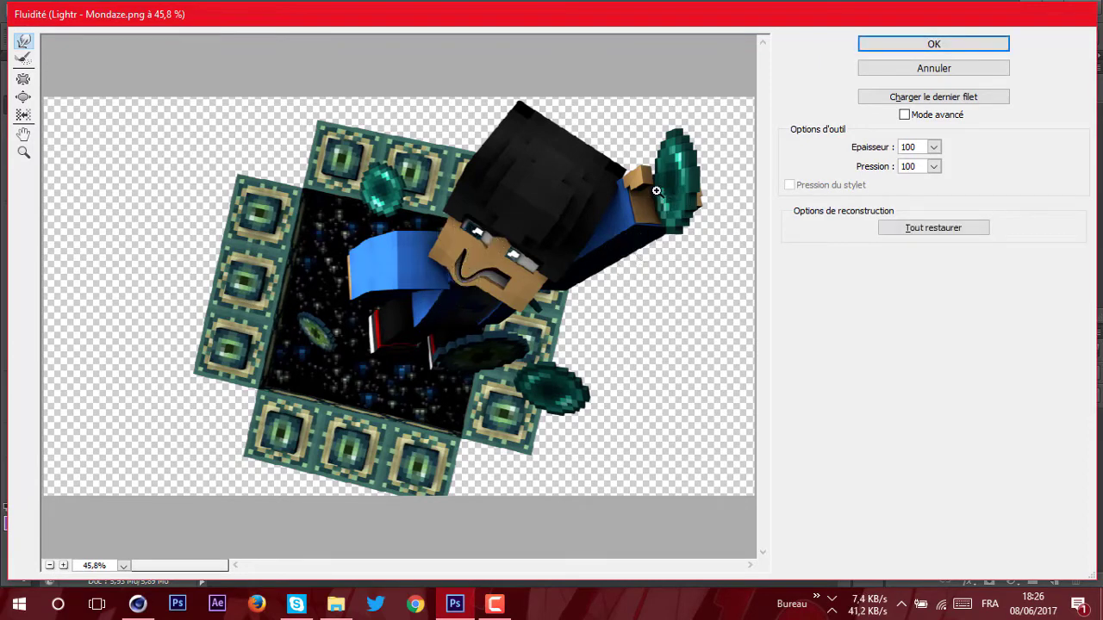
key("ctrl+z")
Warp the character's blue sleeves and black hair into slightly wavy shapes with the forward warp tool and apply the Liquify filter
left_click(24, 153)
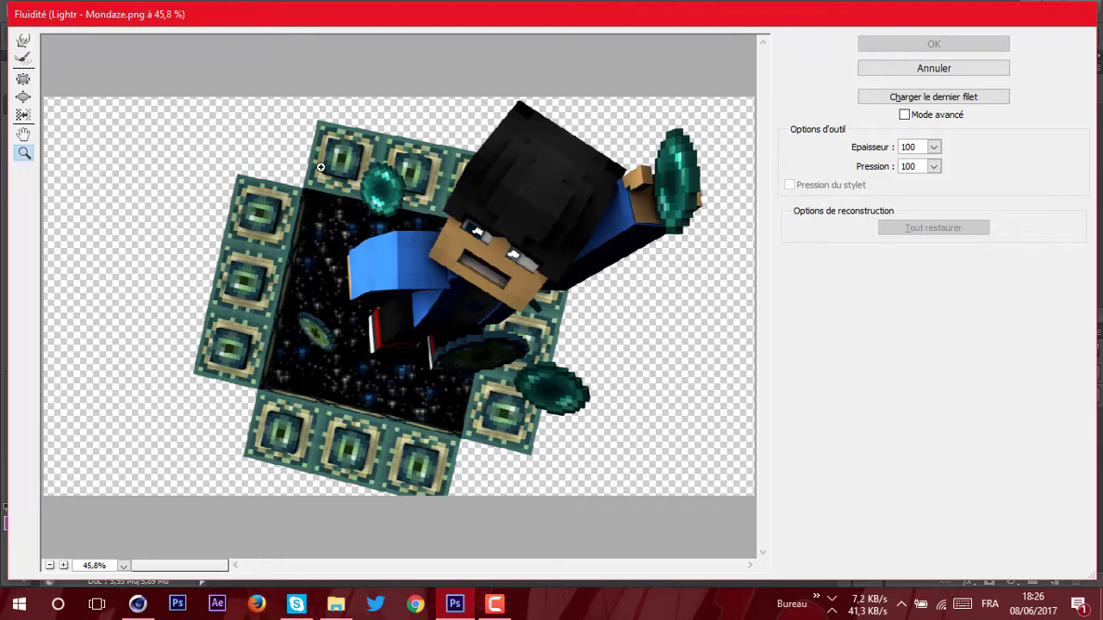
left_click(483, 291)
left_click(452, 370)
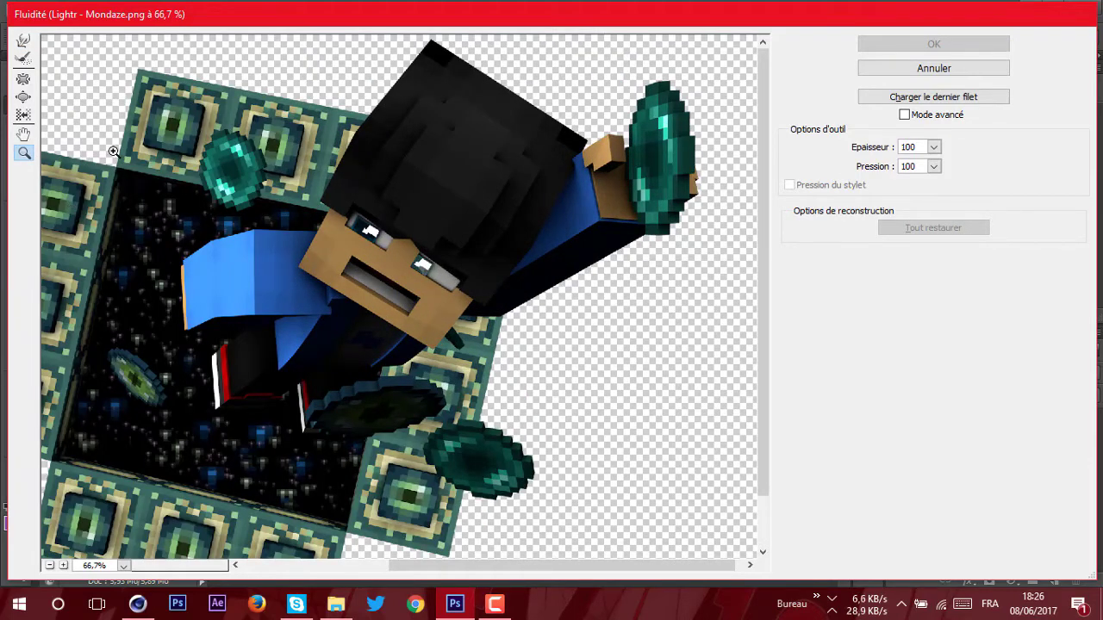
left_click(23, 40)
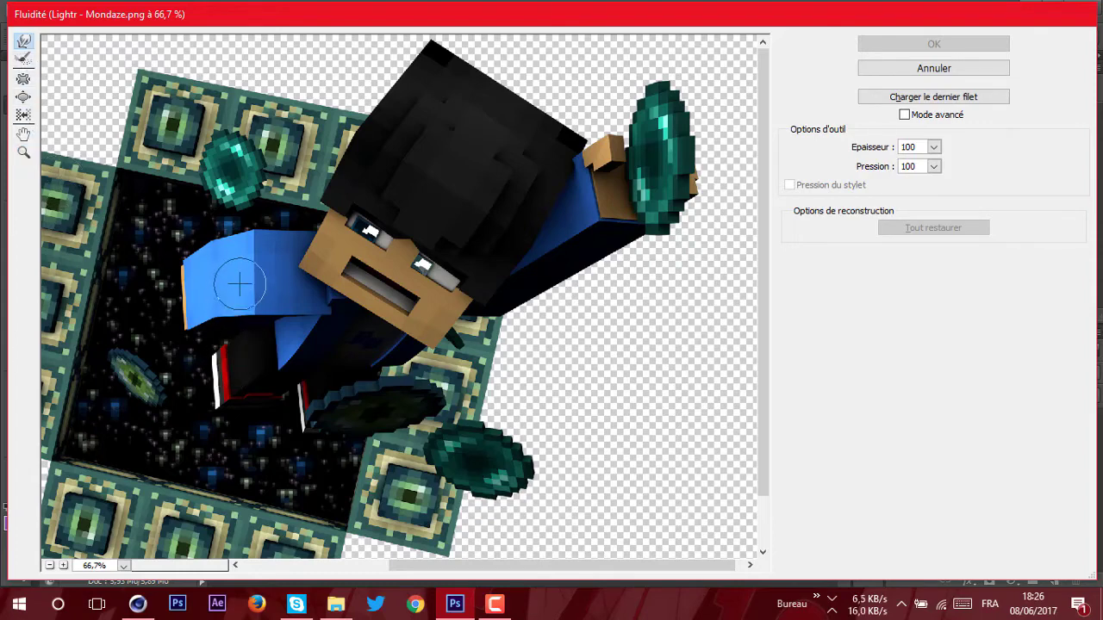
left_click_drag(234, 278, 257, 277)
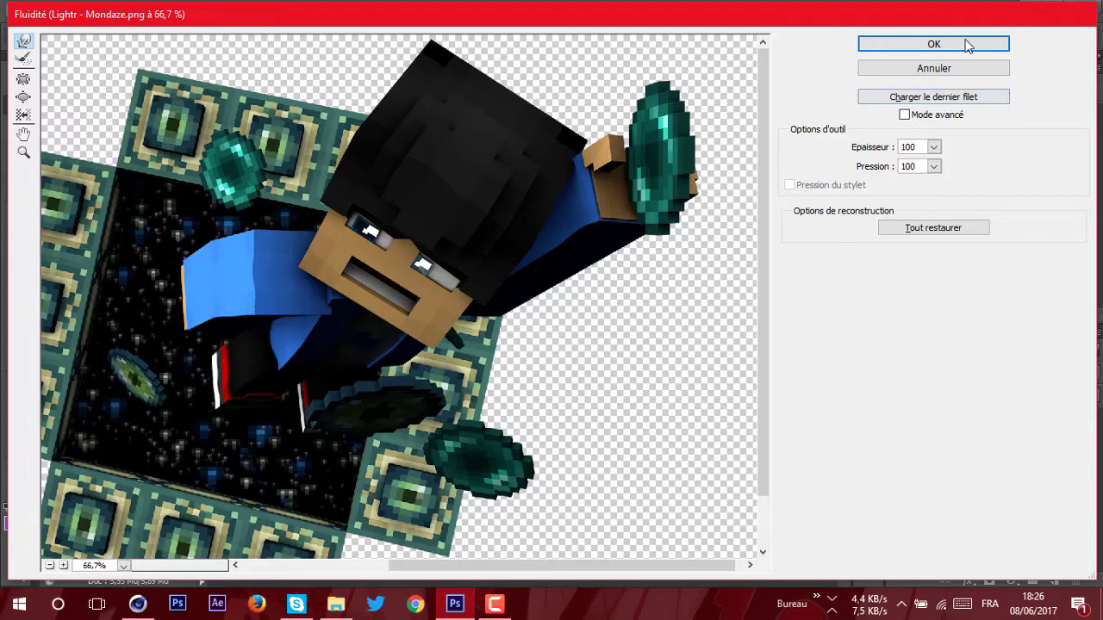
left_click(897, 43)
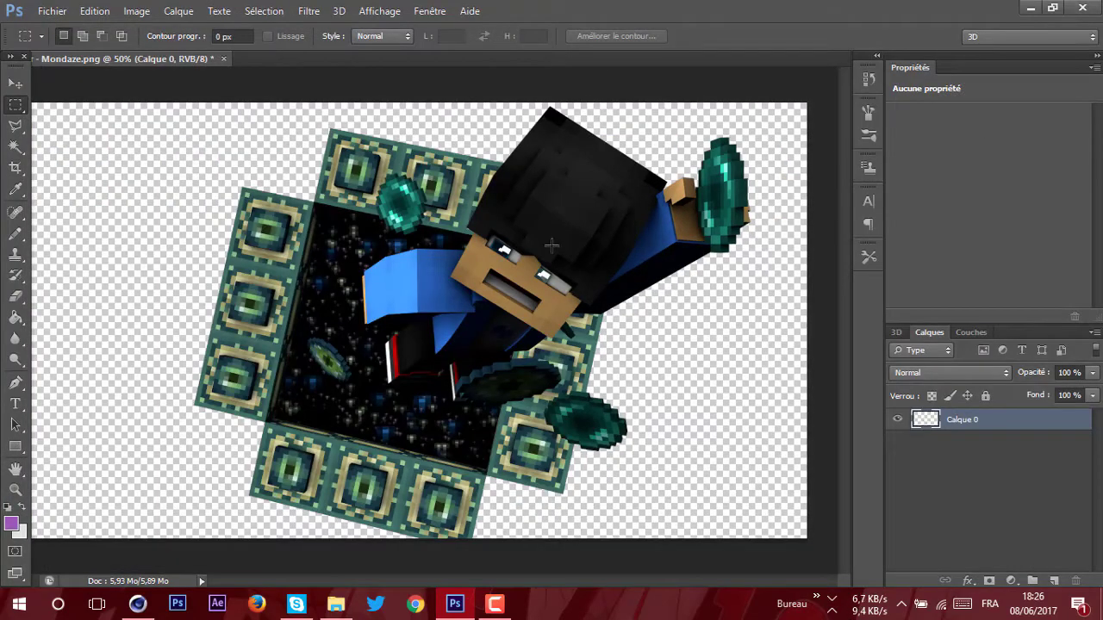
Add a gradient overlay (Incrustation en dégradé) to the character layer with the blend mode Incrustation
double_click(1020, 430)
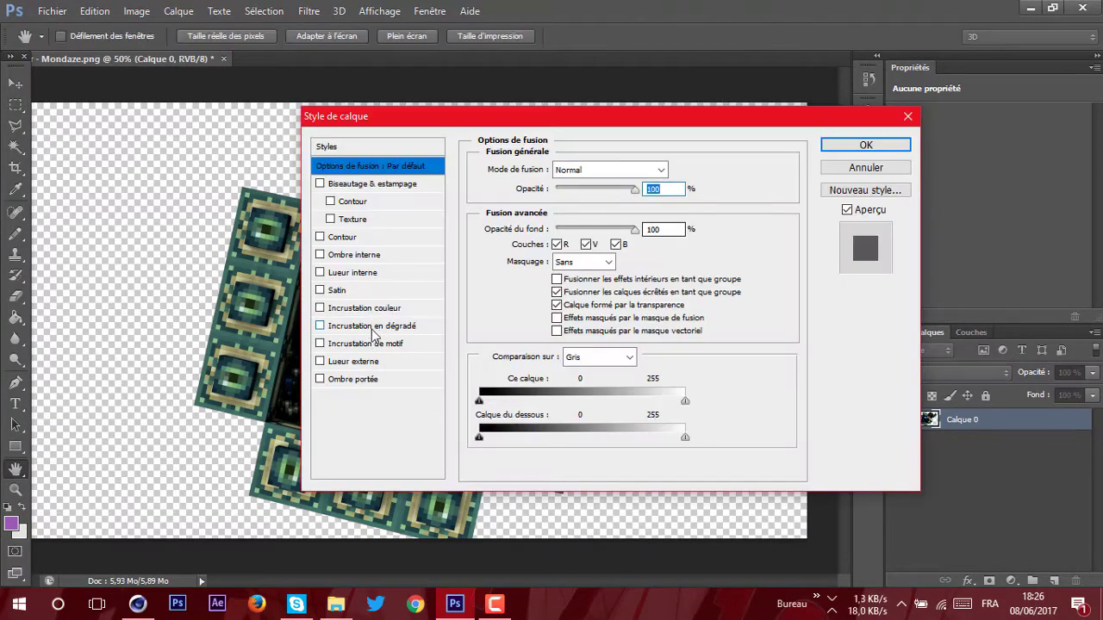
left_click(371, 328)
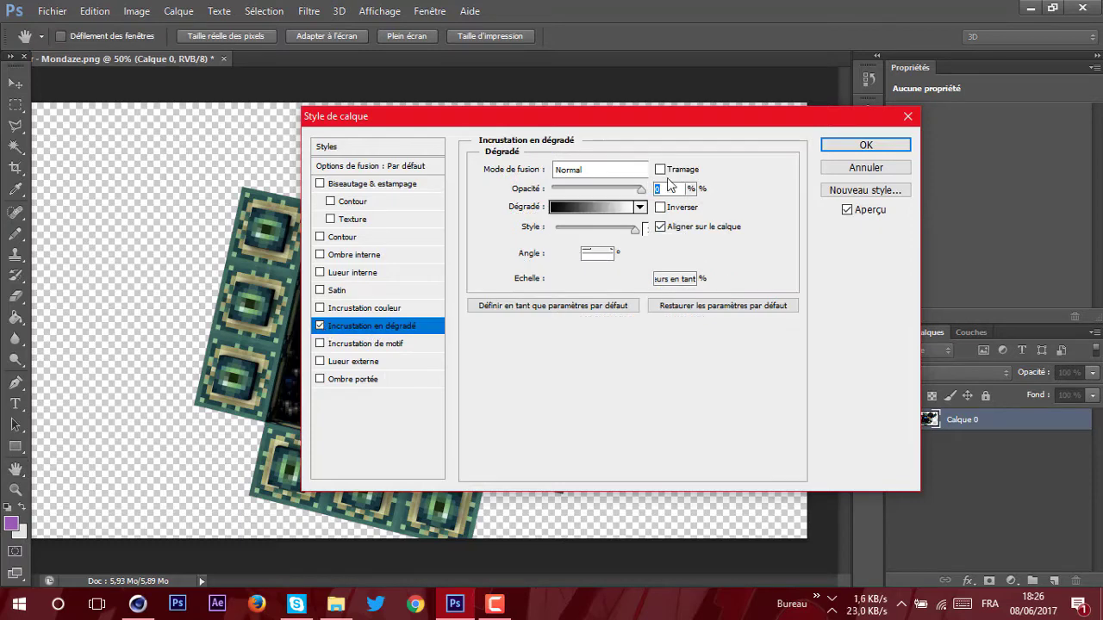
left_click(603, 170)
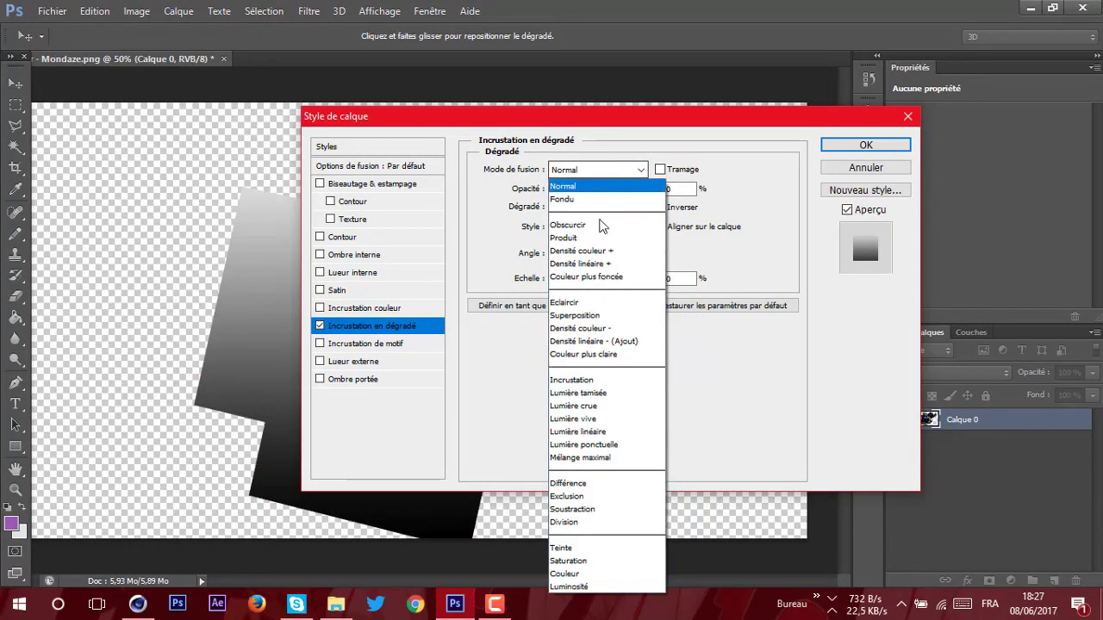
left_click(586, 381)
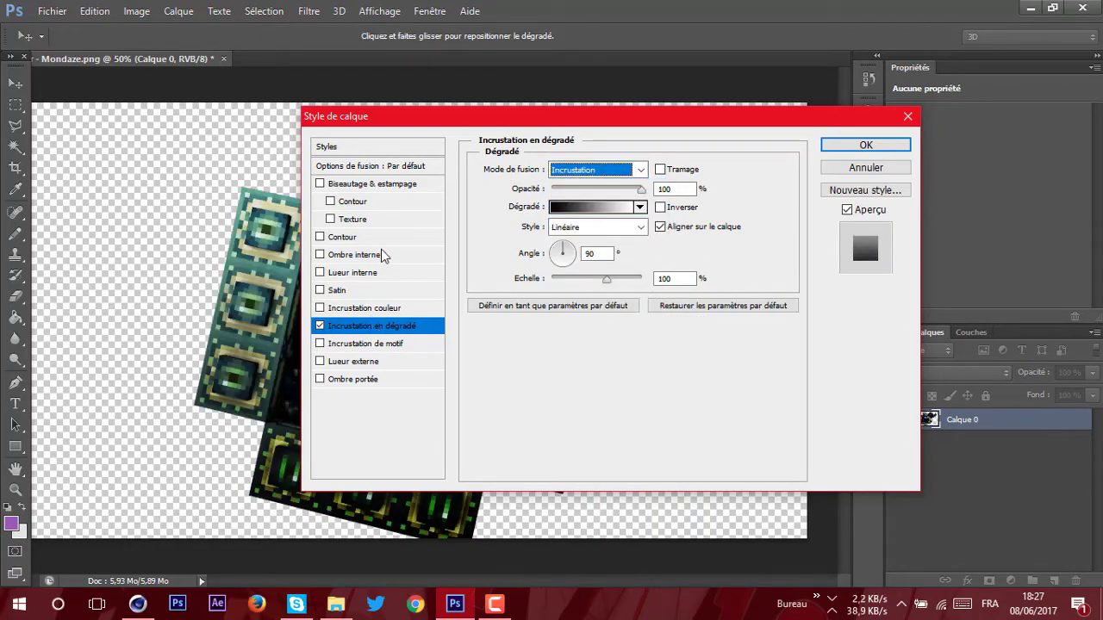
key("Tab")
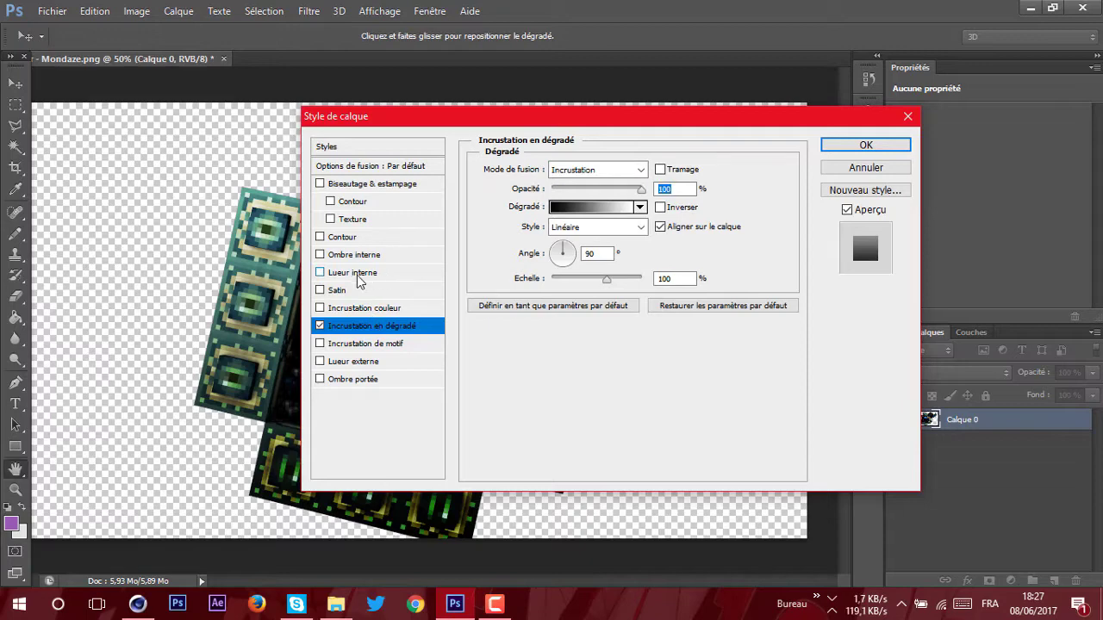
Add an inner glow (Lueur interne) to the character layer and set its colour to white, ffffff
left_click(386, 280)
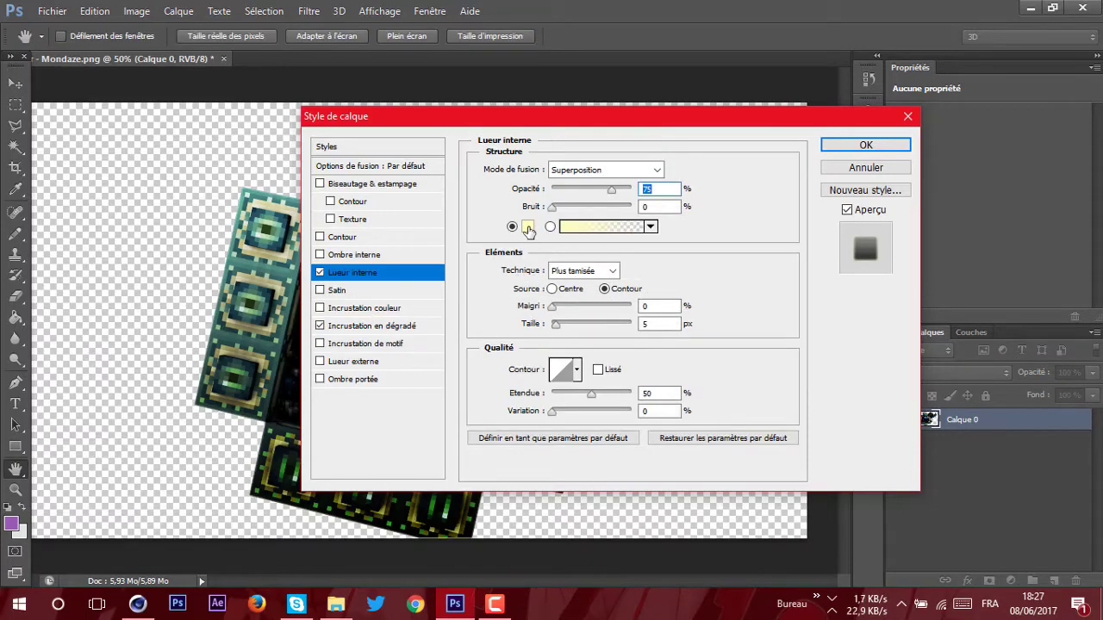
left_click(528, 227)
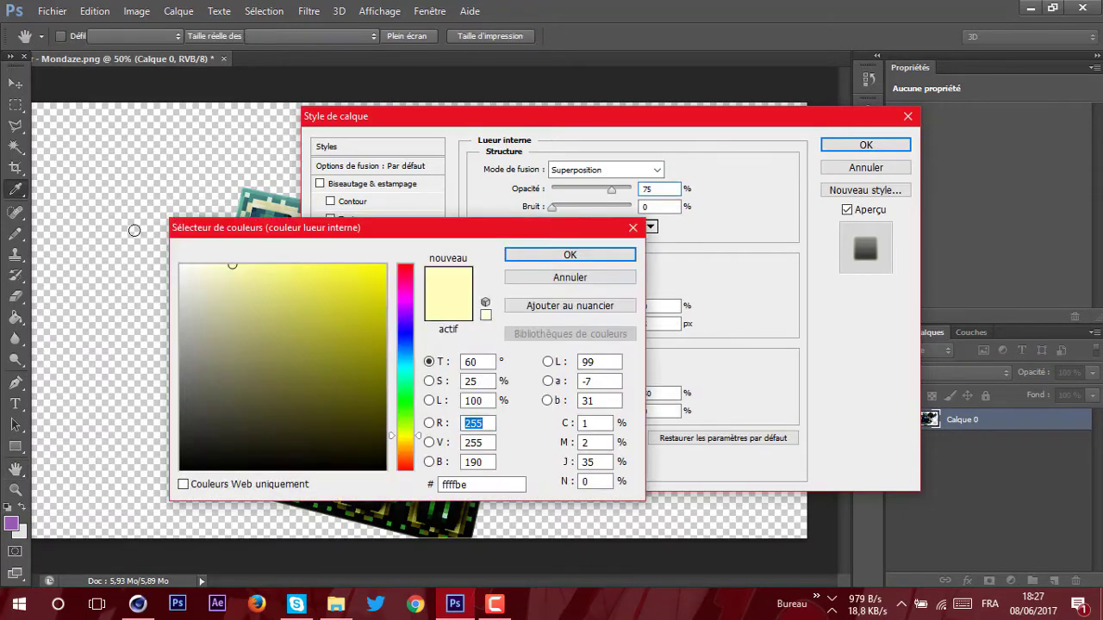
left_click(222, 311)
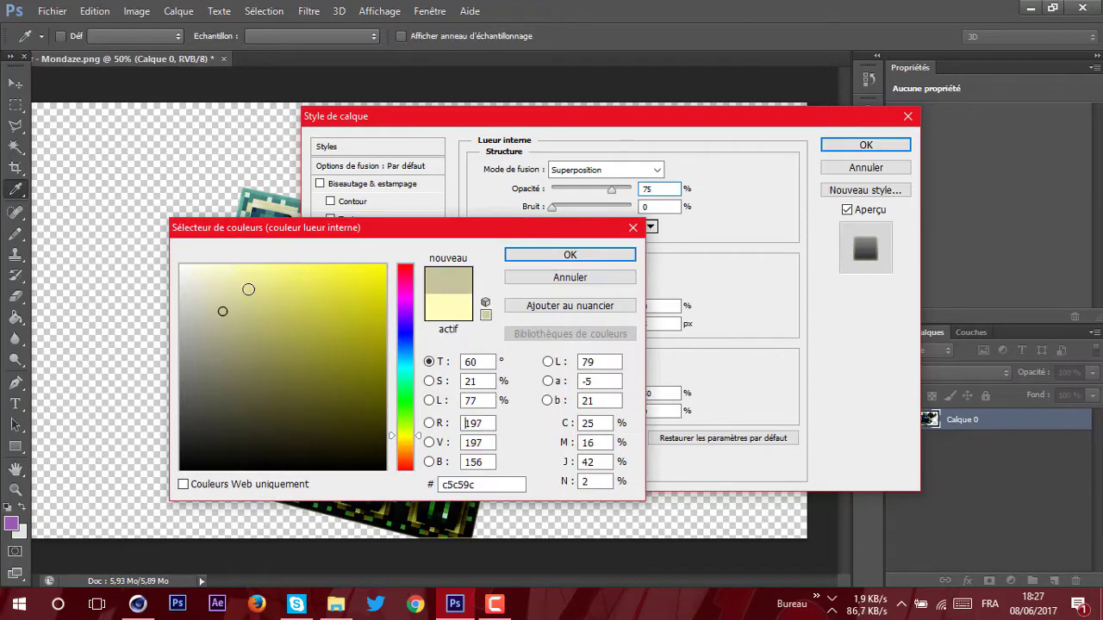
left_click(161, 256)
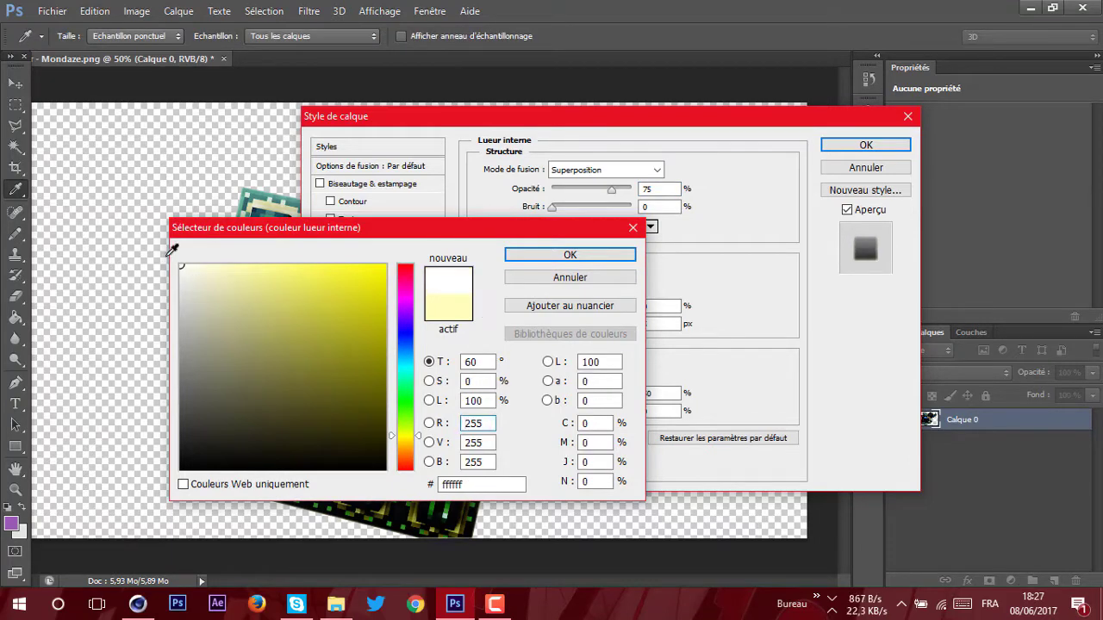
left_click(556, 256)
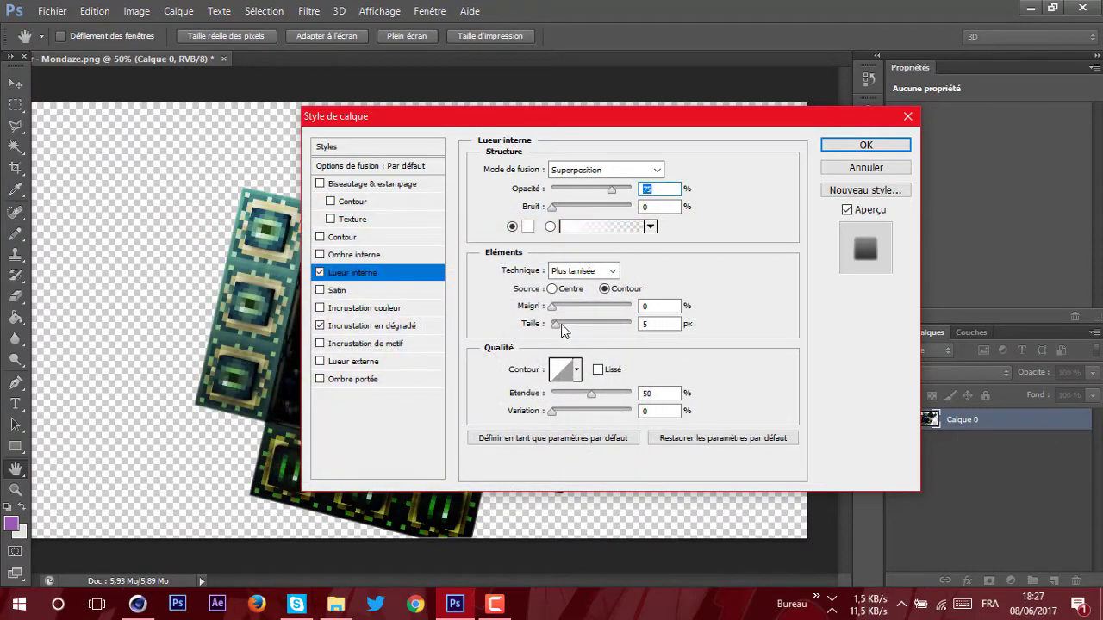
Set the inner glow's size to 103 px and its blend mode to Densité couleur -, and apply the layer styles
left_click_drag(556, 325, 582, 326)
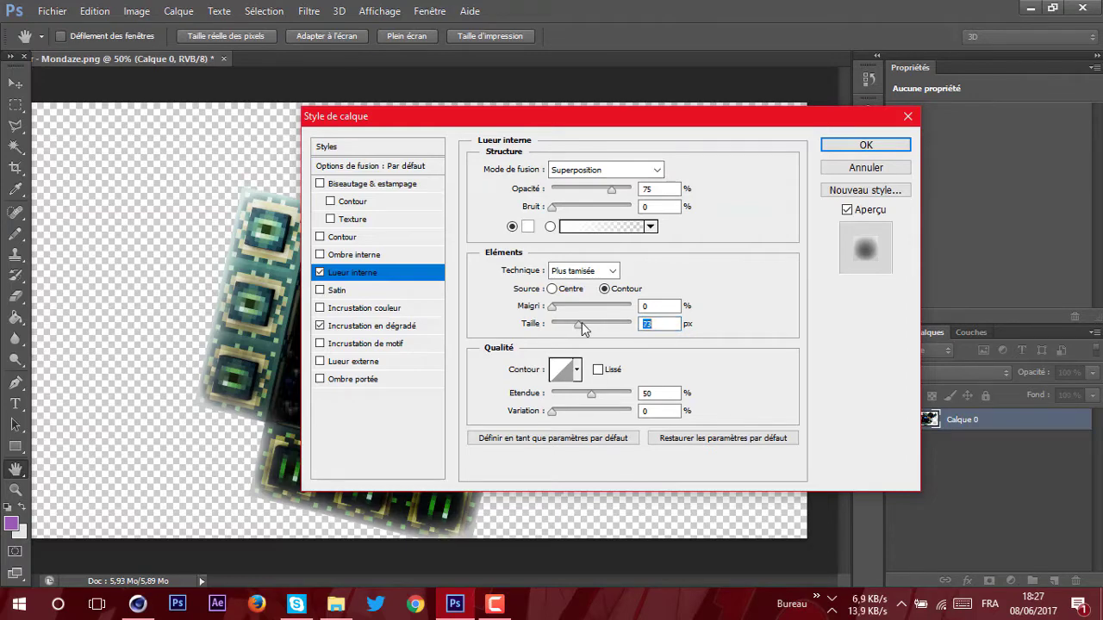
left_click(606, 170)
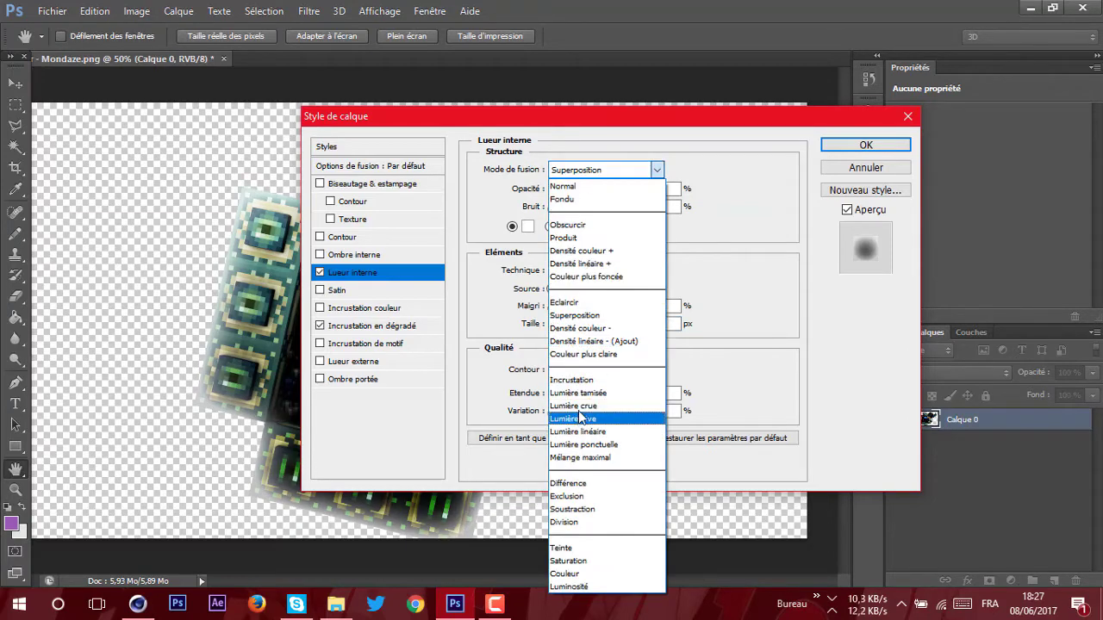
left_click(611, 329)
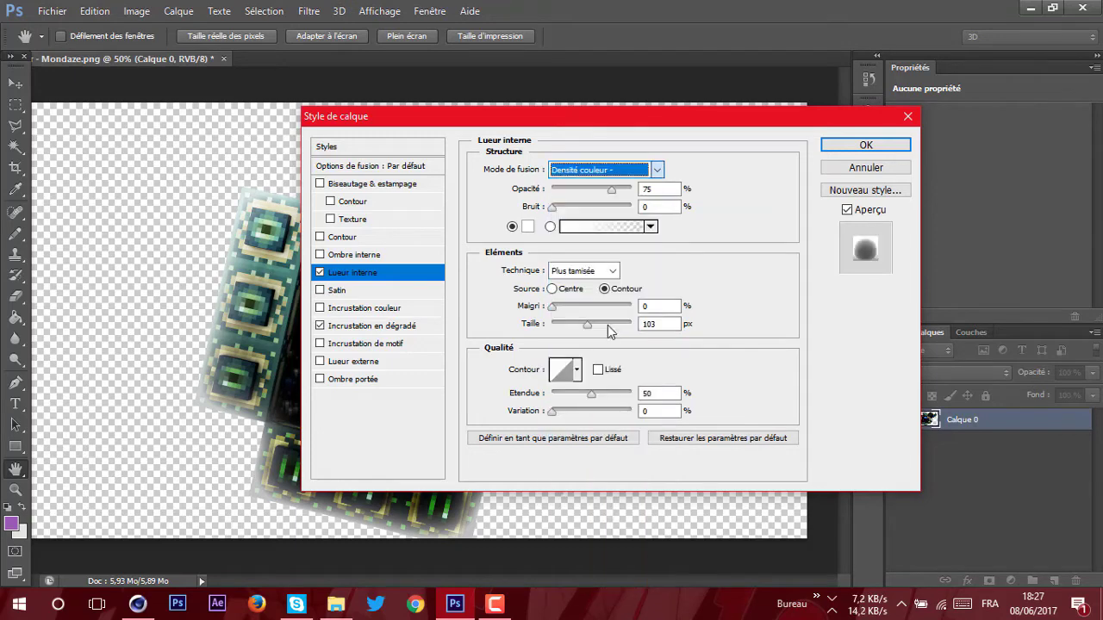
left_click(865, 144)
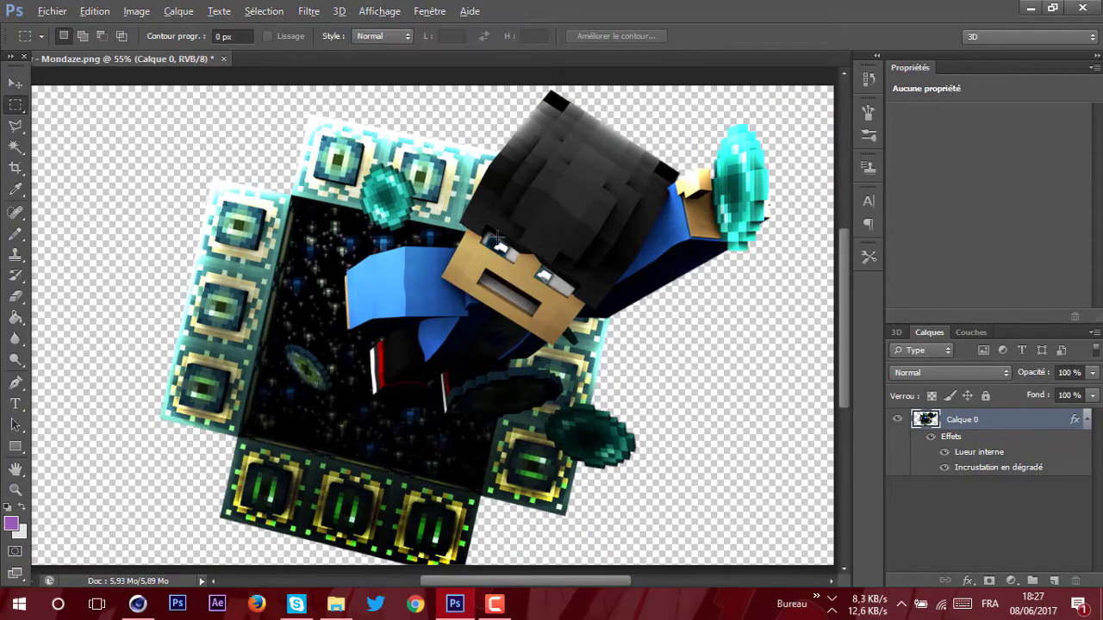
Create a new empty layer above the character layer, keeping the default settings
scroll(496, 237, "down", 1)
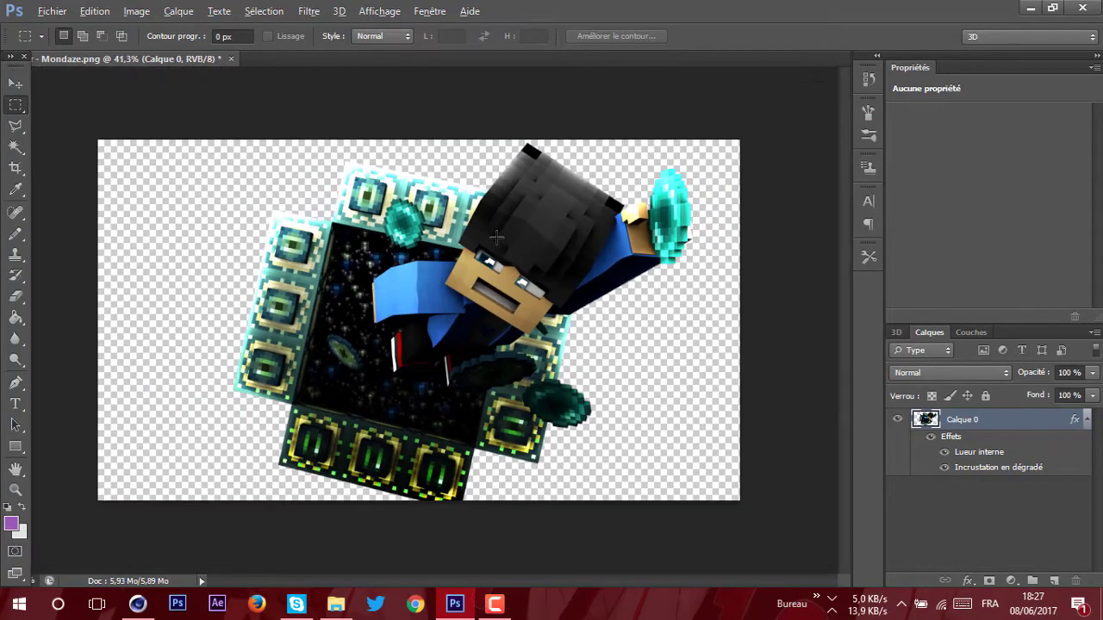
left_click(178, 11)
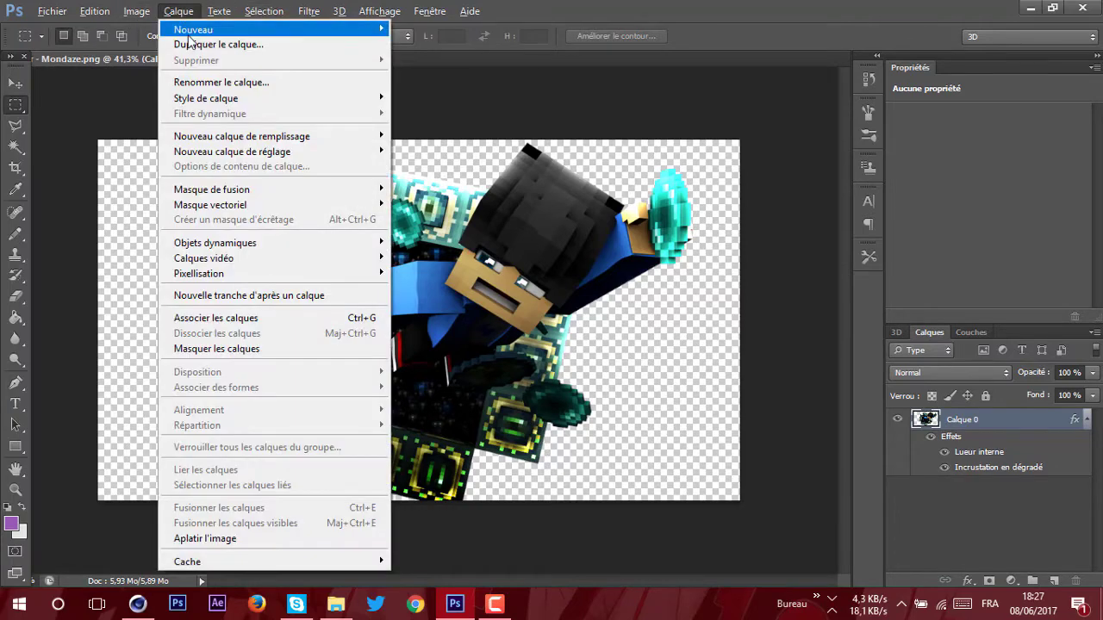
mouse_move(196, 36)
left_click(418, 33)
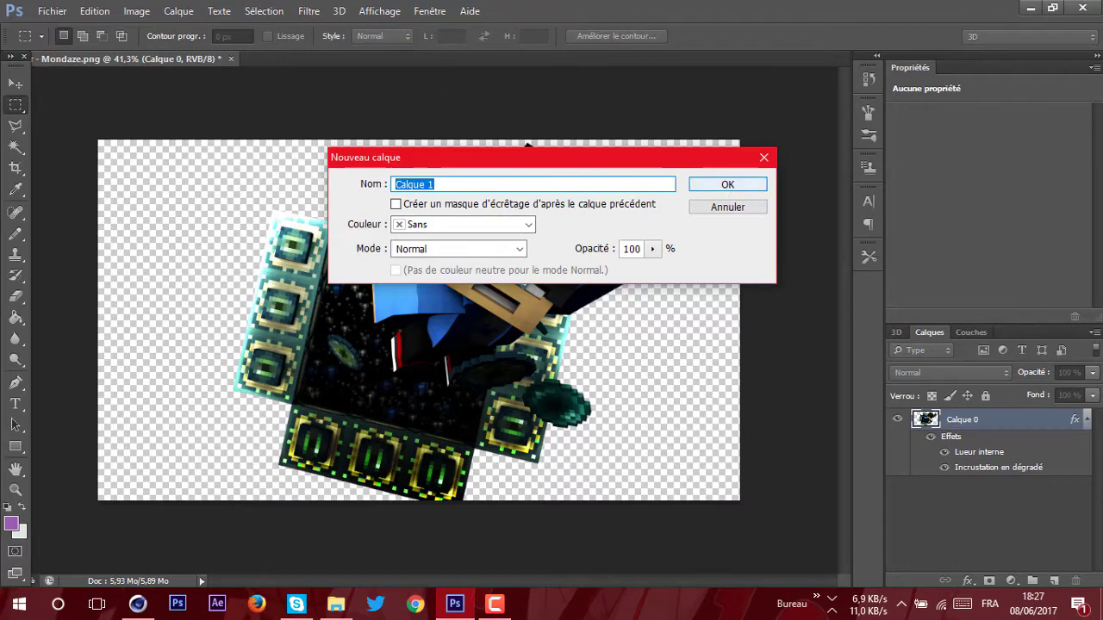
left_click(728, 184)
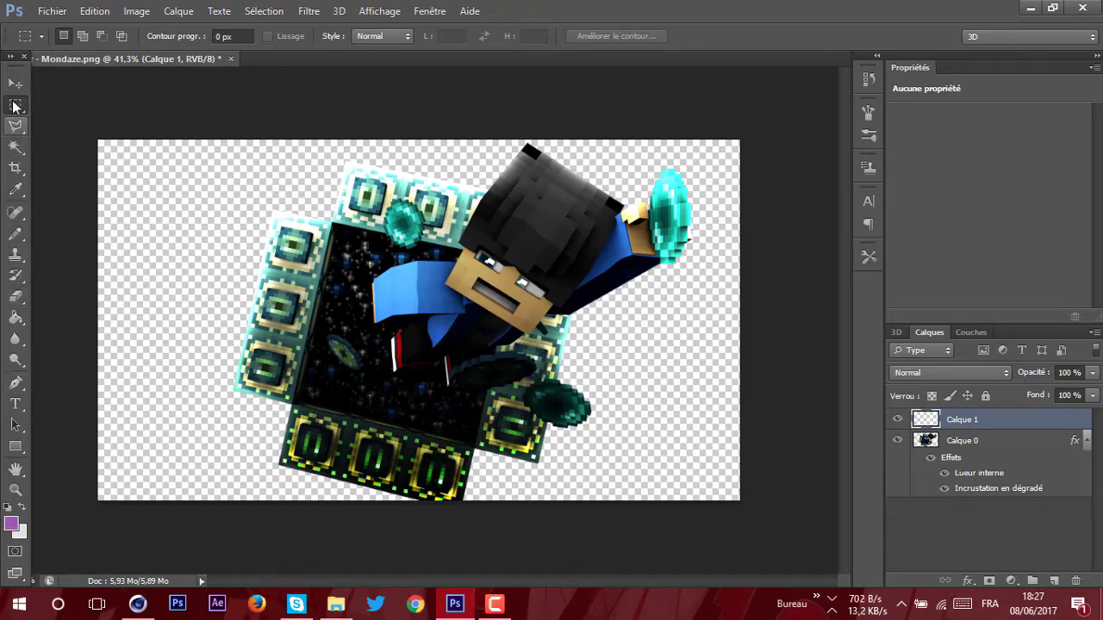
Choose the Brush tool (Outil Pinceau) and set the foreground colour to white, ffffff
left_click(10, 238)
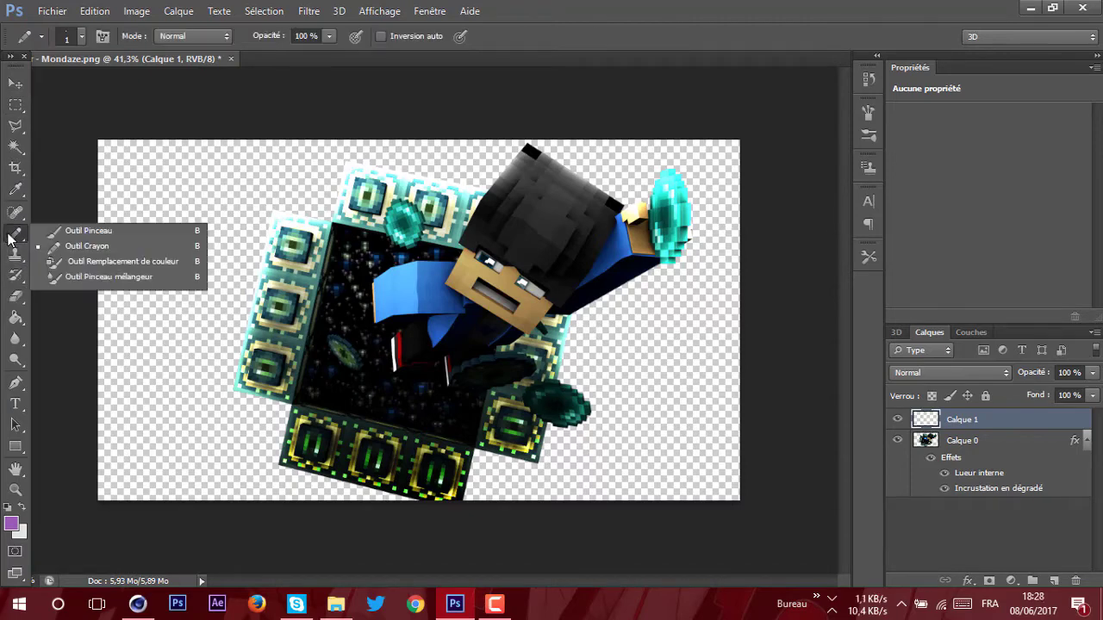
left_click(64, 247)
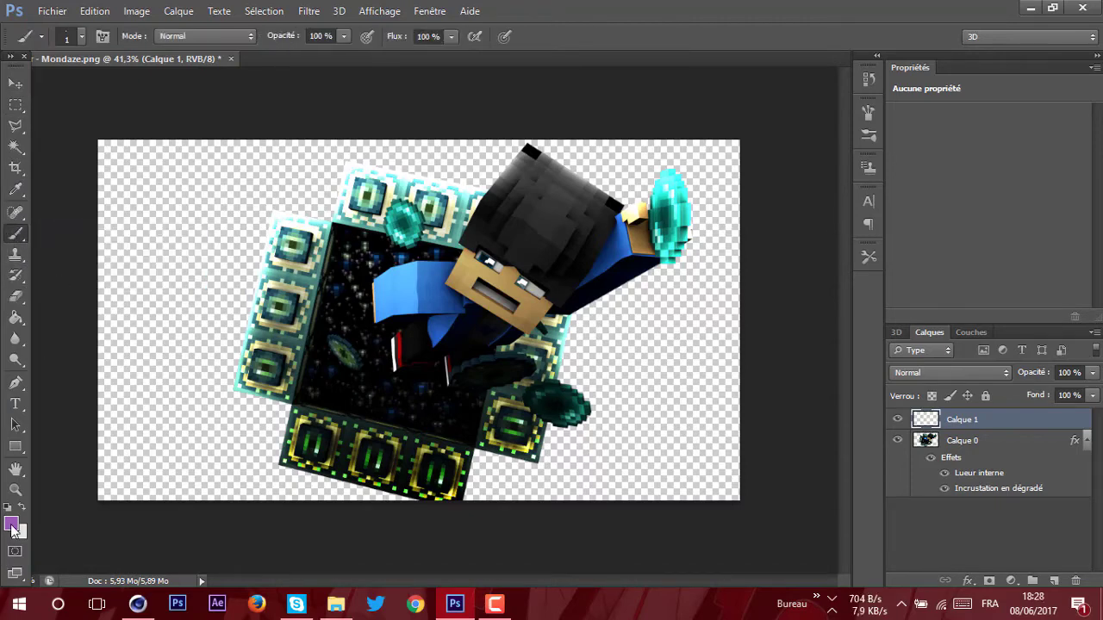
left_click_drag(328, 226, 245, 192)
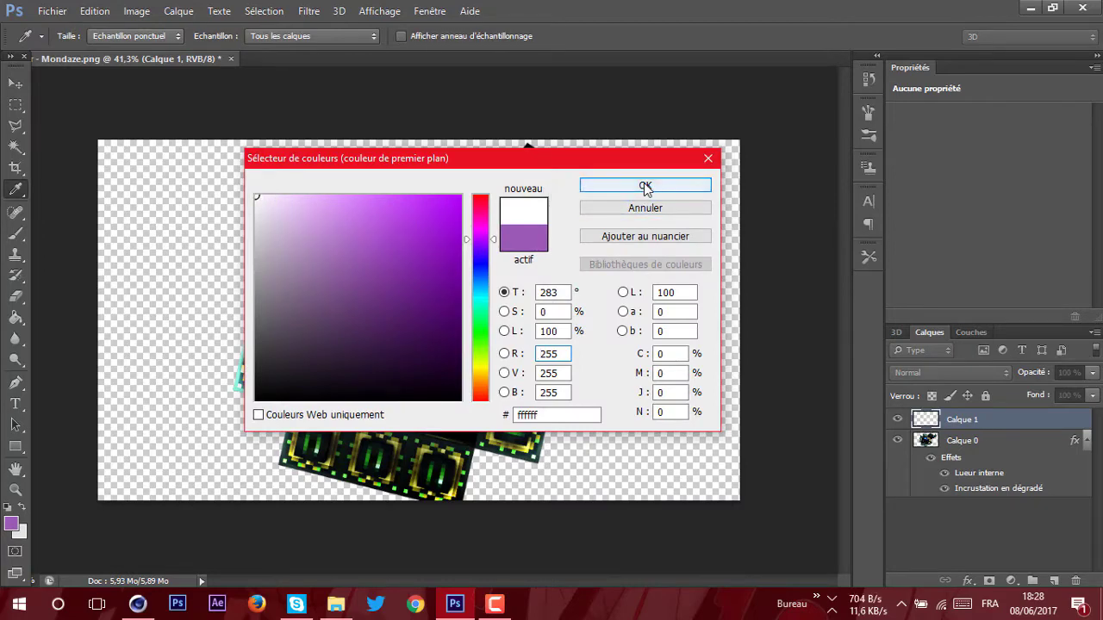
key("Escape")
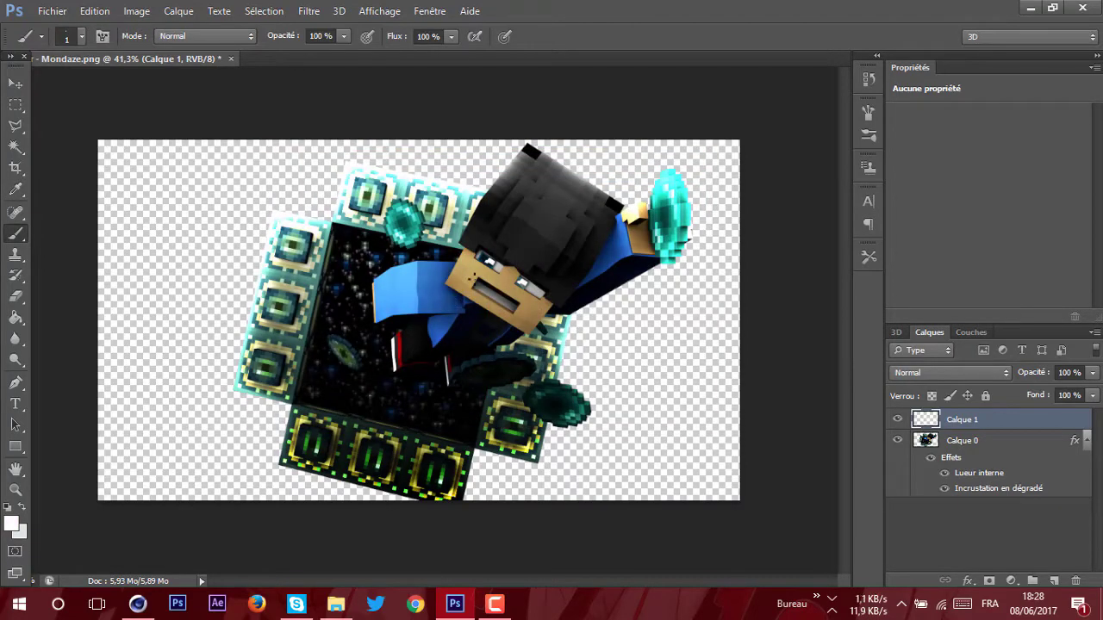
Choose a soft round brush with 0 % hardness and set its size to 108 px
left_click(82, 37)
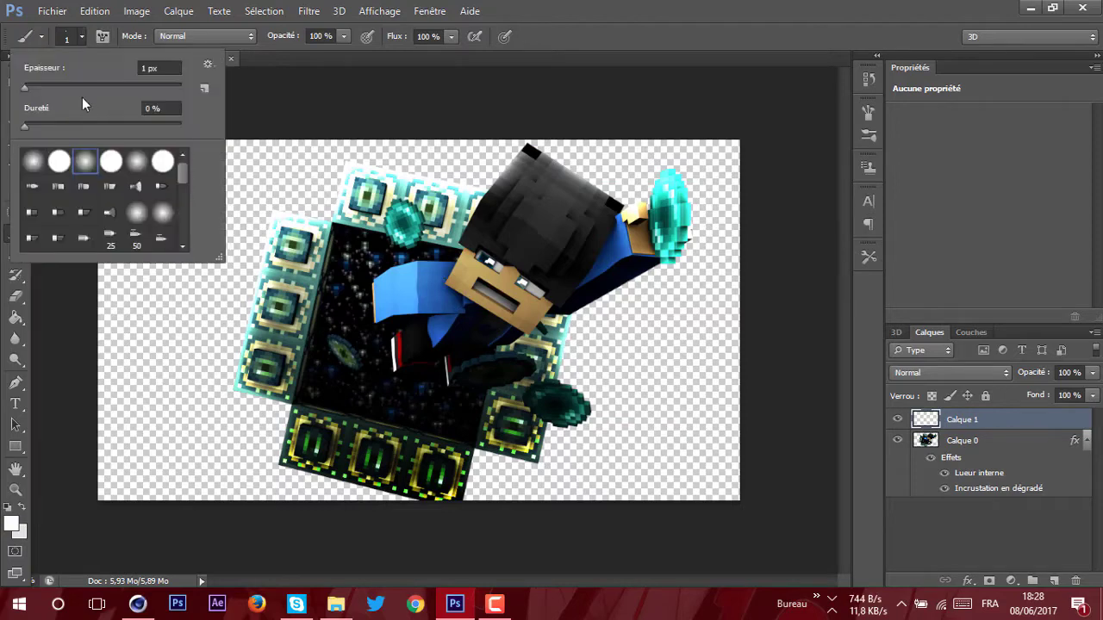
left_click(37, 86)
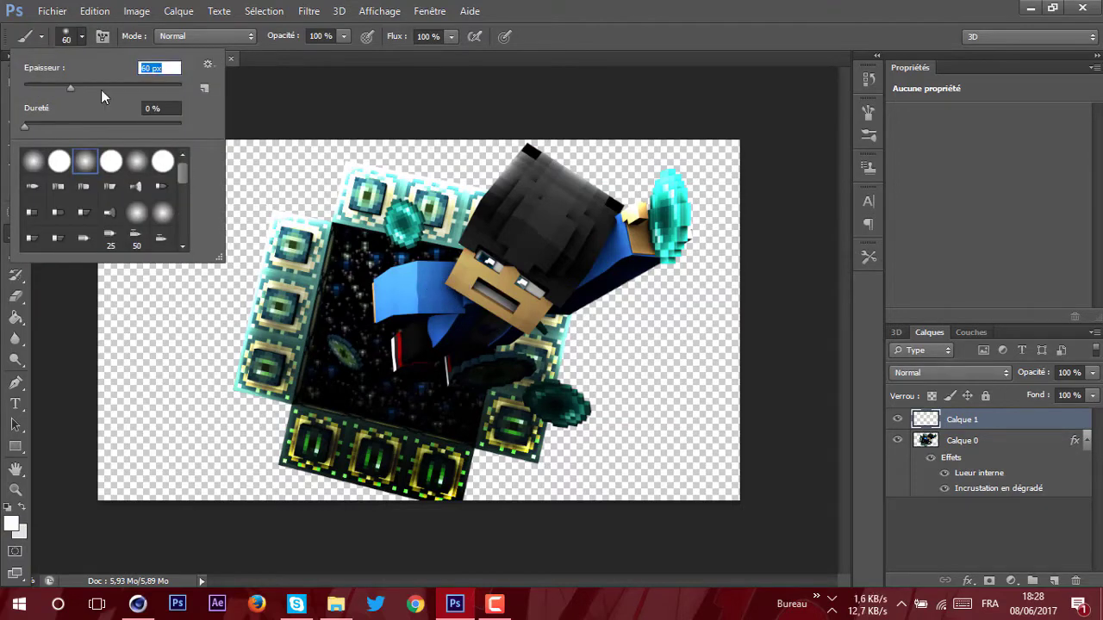
left_click_drag(81, 88, 93, 86)
left_click(32, 161)
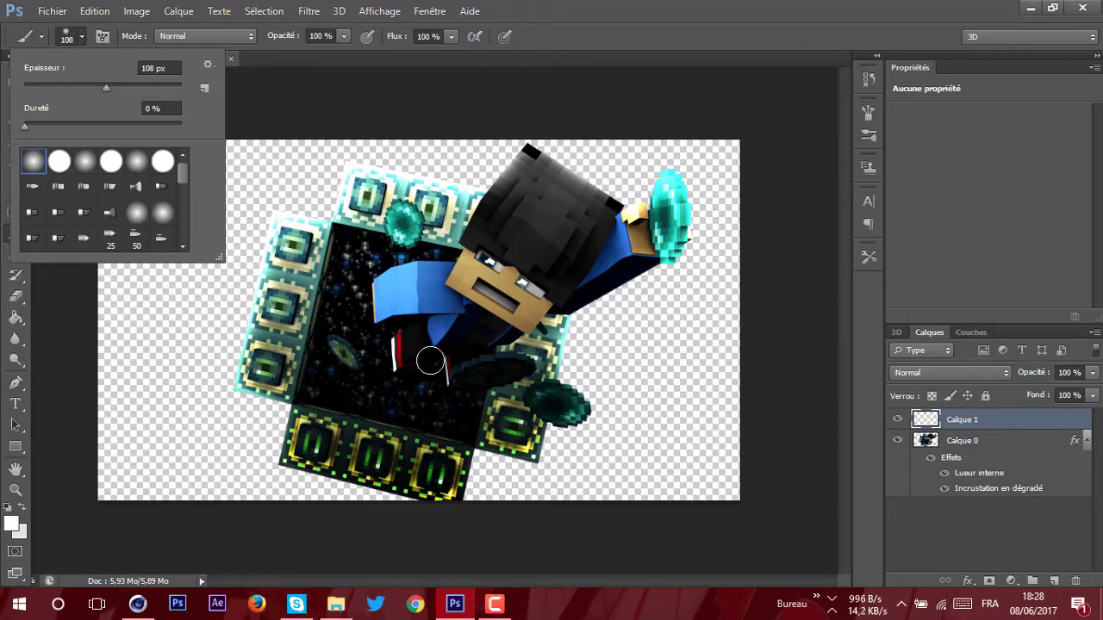
Paint soft white spots over the ender pearls around the character, including the one in the raised hand
left_click(500, 373)
left_click_drag(499, 373, 481, 375)
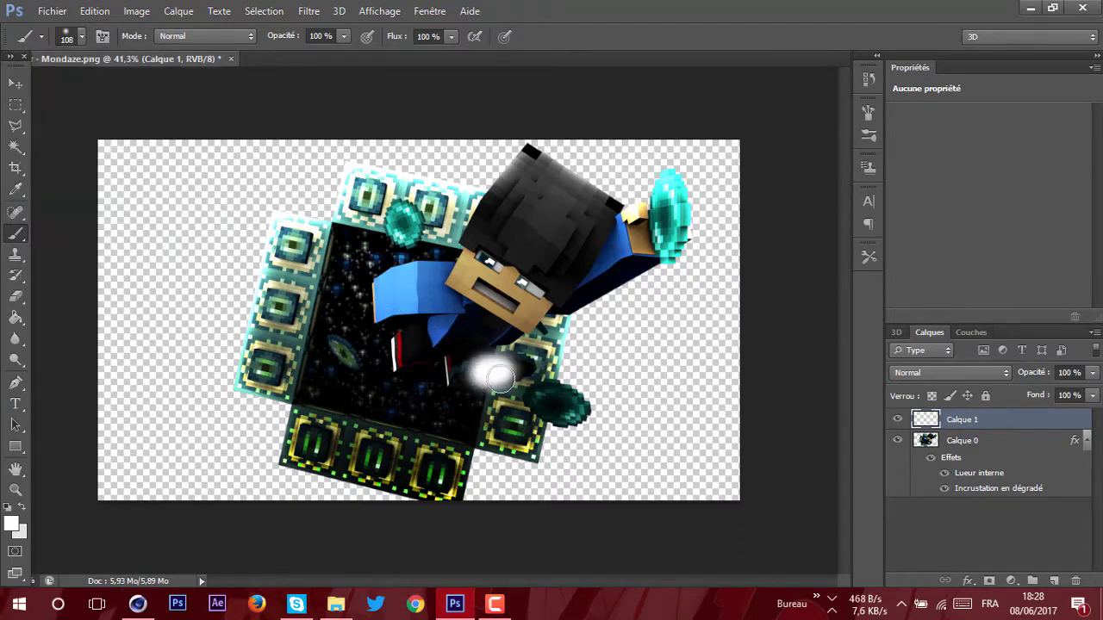
mouse_move(575, 420)
left_mouse_down()
mouse_move(545, 397)
mouse_move(574, 407)
left_mouse_up()
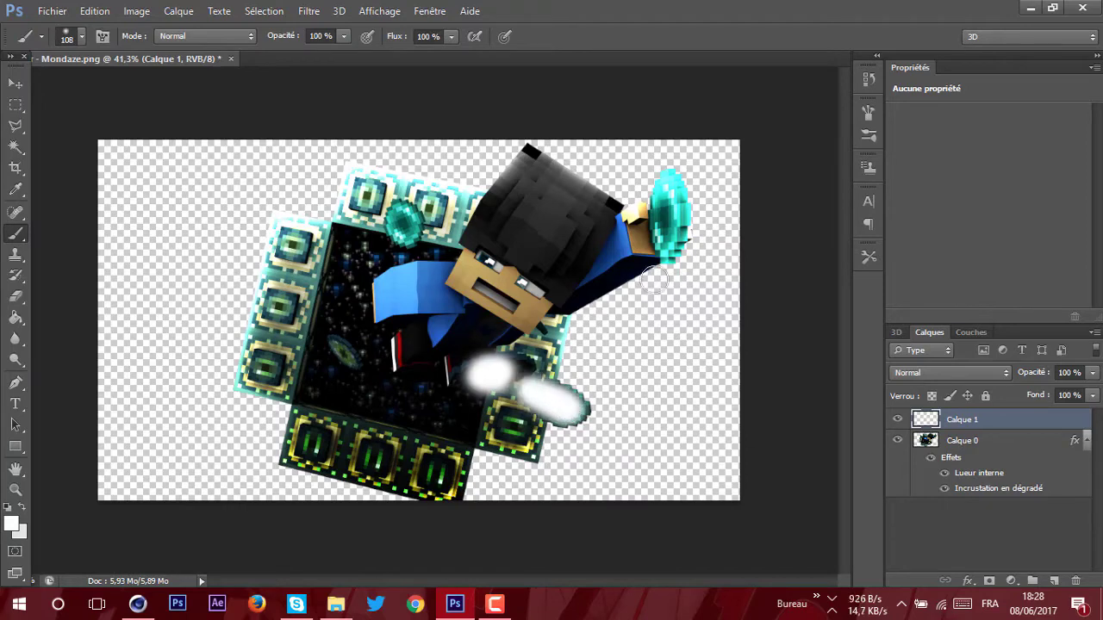
left_click_drag(671, 252, 668, 208)
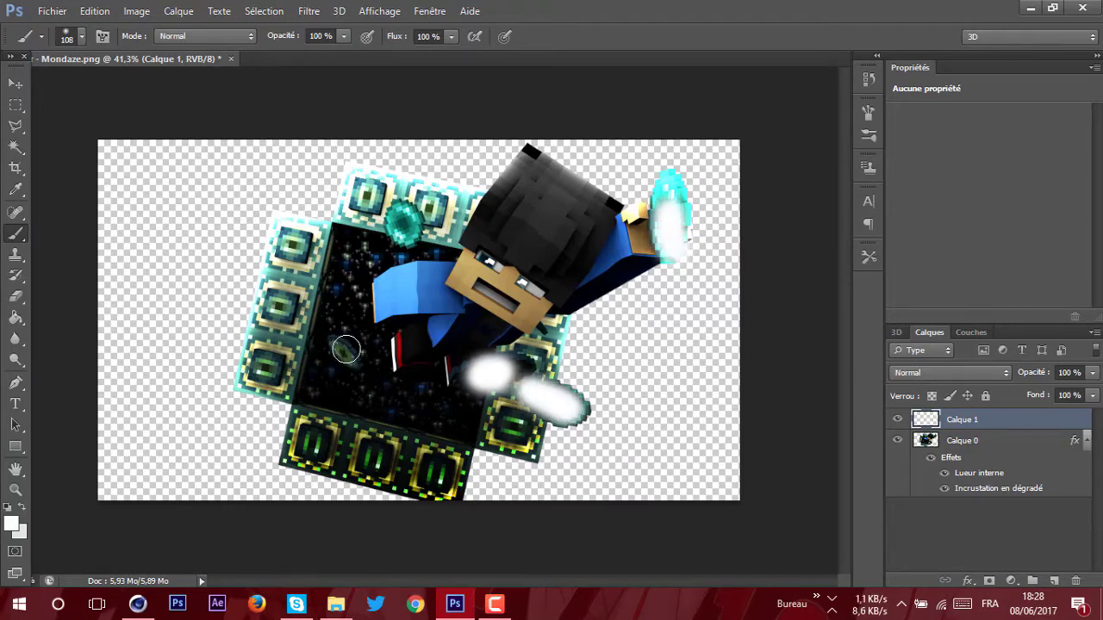
left_click_drag(343, 353, 346, 349)
left_click_drag(398, 217, 401, 214)
Try white strokes over the shoes with the layer blended as Densité couleur - at reduced opacity, and revert them
mouse_move(407, 364)
left_mouse_down()
mouse_move(432, 371)
mouse_move(454, 400)
left_mouse_up()
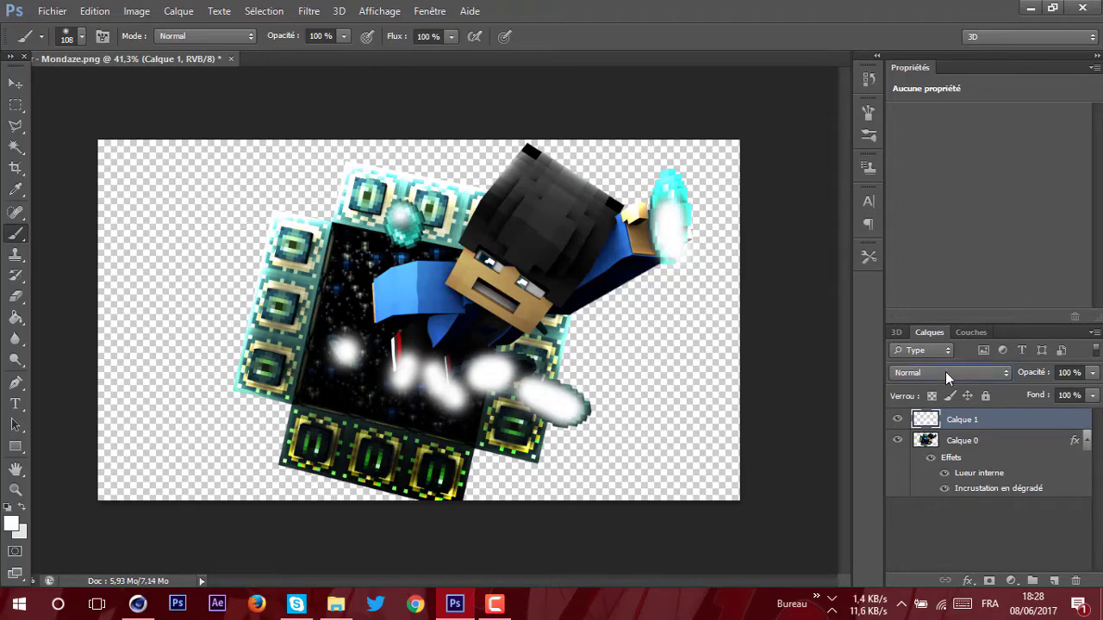
left_click(945, 372)
left_click(958, 151)
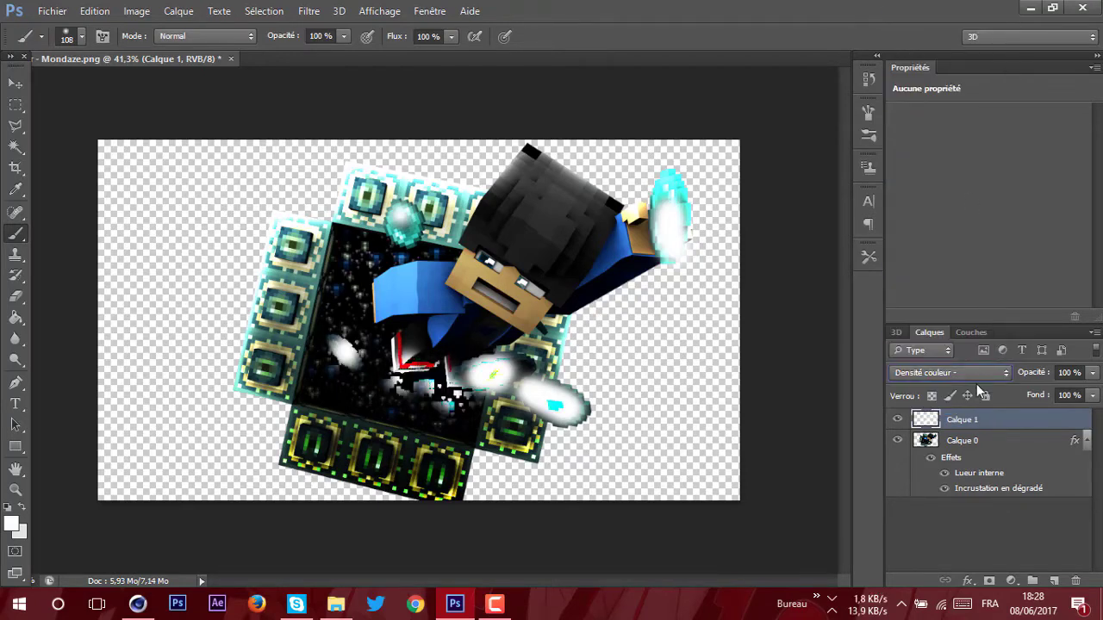
left_click(1091, 373)
left_click(1059, 395)
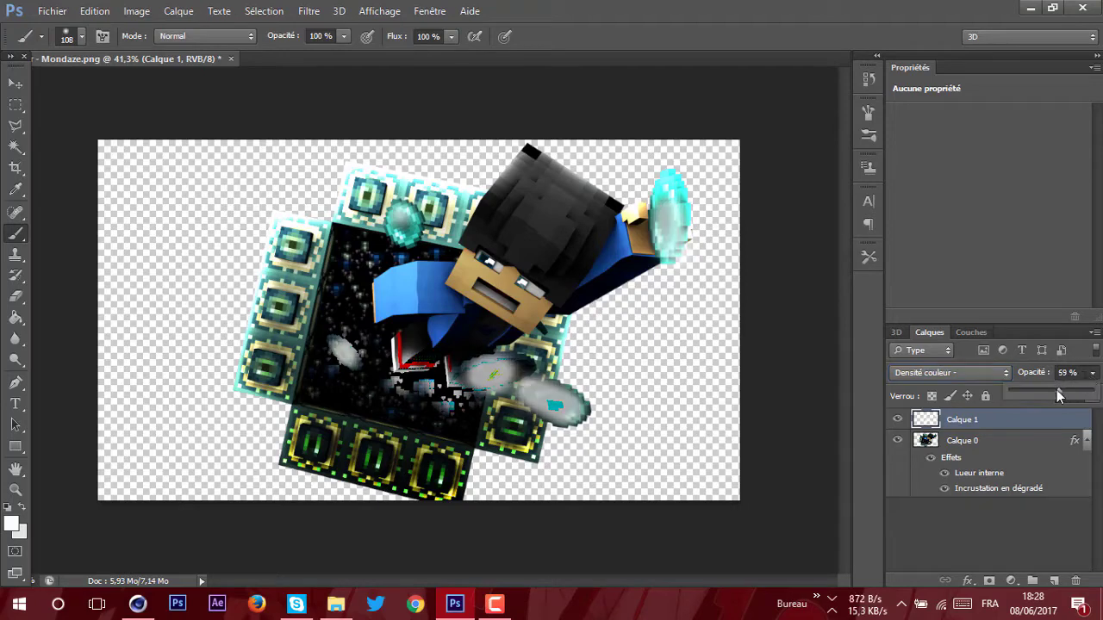
left_click_drag(1040, 391, 1031, 388)
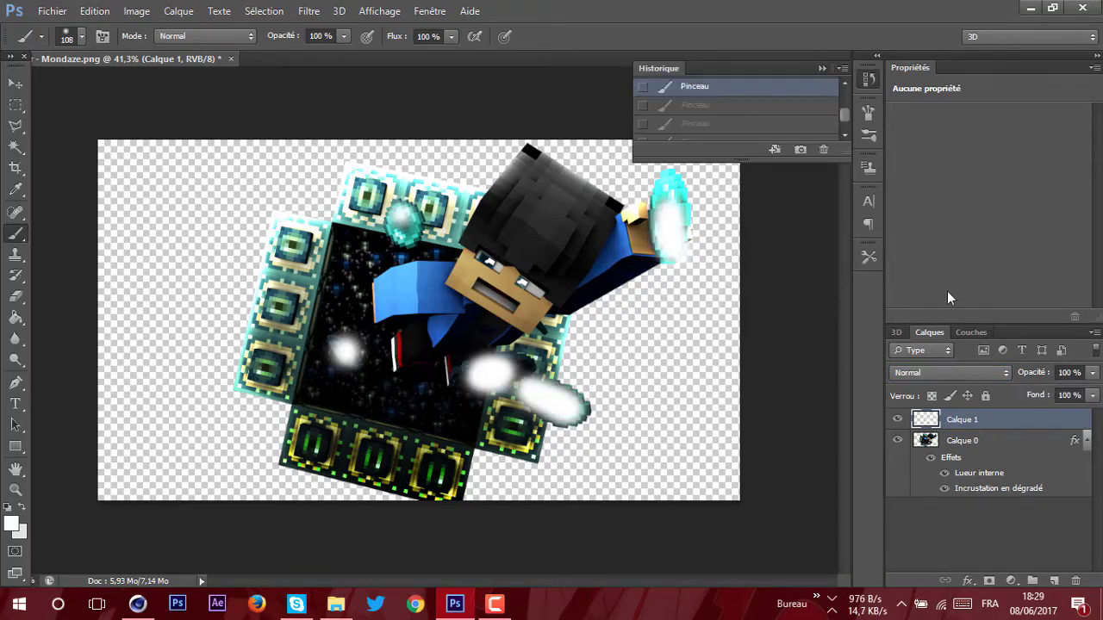
Set the white paint layer's opacity to 25 % and its blend mode to Densité couleur -
left_click(1092, 373)
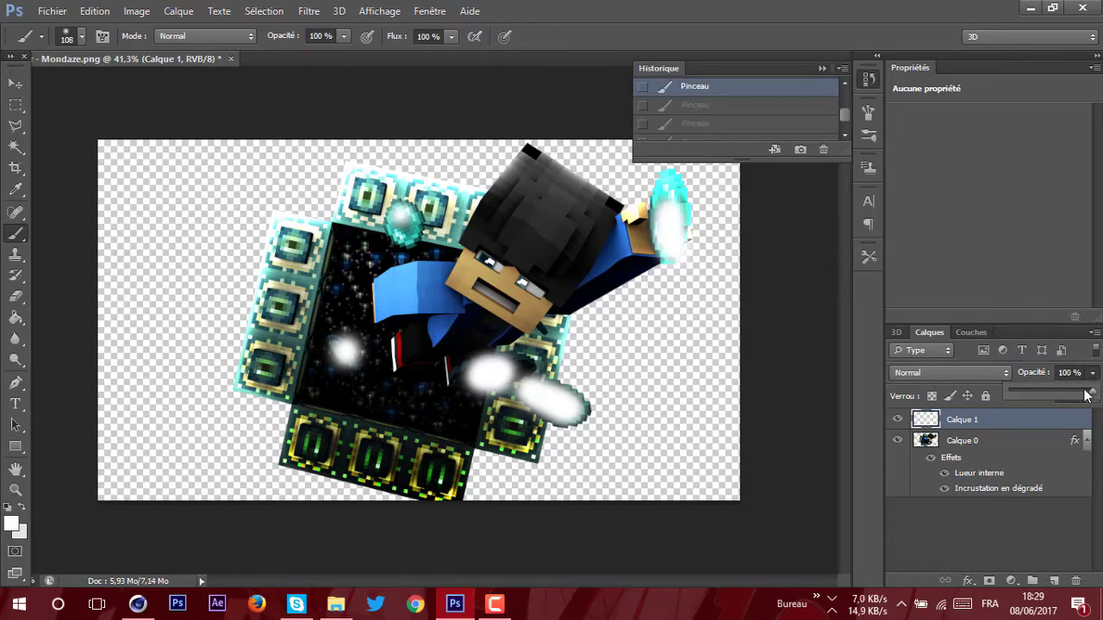
left_click_drag(1028, 389, 1031, 388)
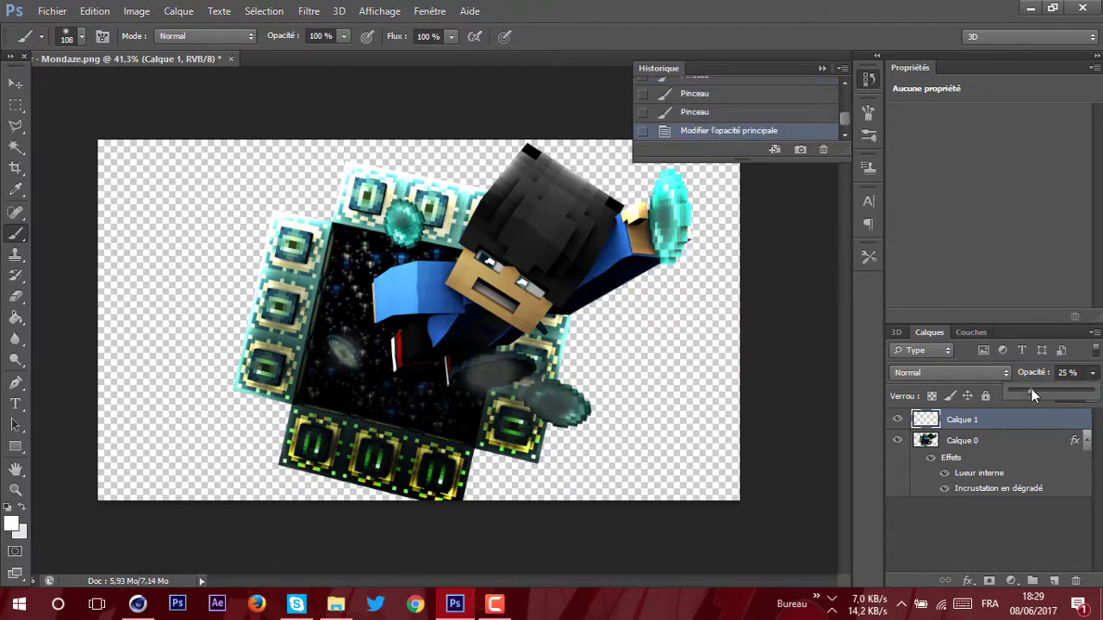
left_click(961, 374)
left_click(953, 147)
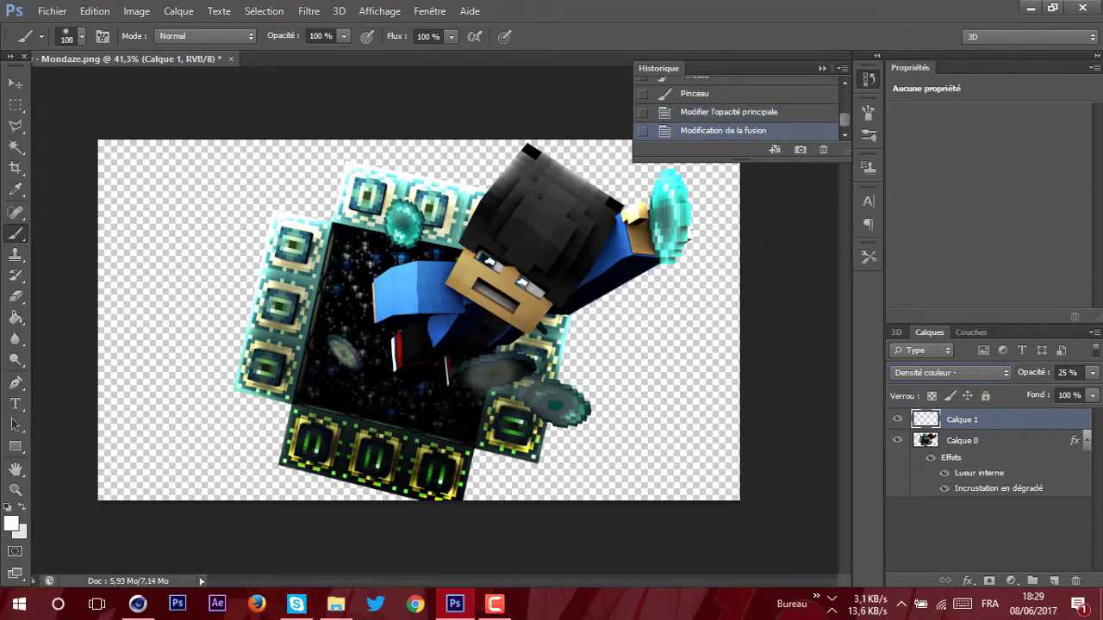
Add a few more white brush dabs on the pearl in the raised hand
left_click(678, 212)
left_click(679, 212)
left_click(672, 208)
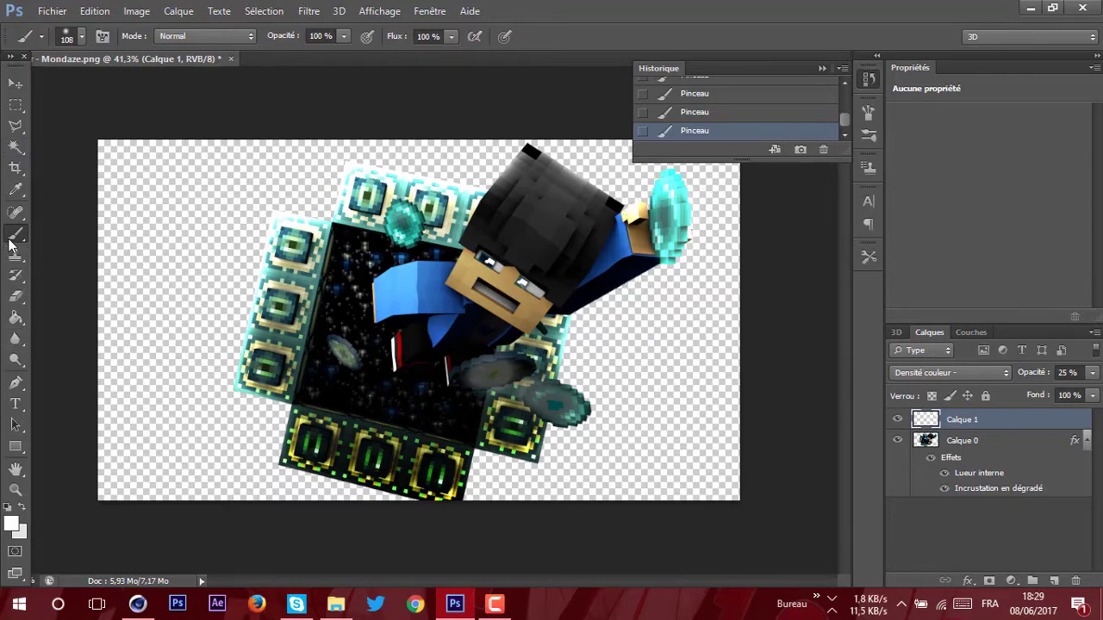
Set the brush size to 47 px and the foreground colour to light blue
left_click(82, 36)
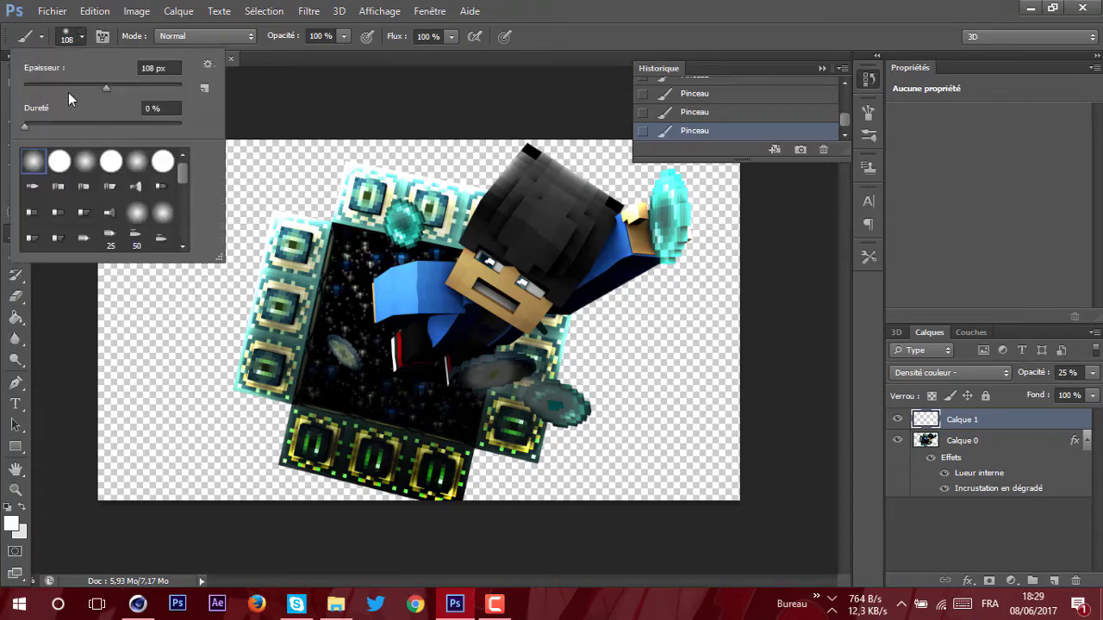
left_click(67, 87)
left_click_drag(60, 90, 53, 90)
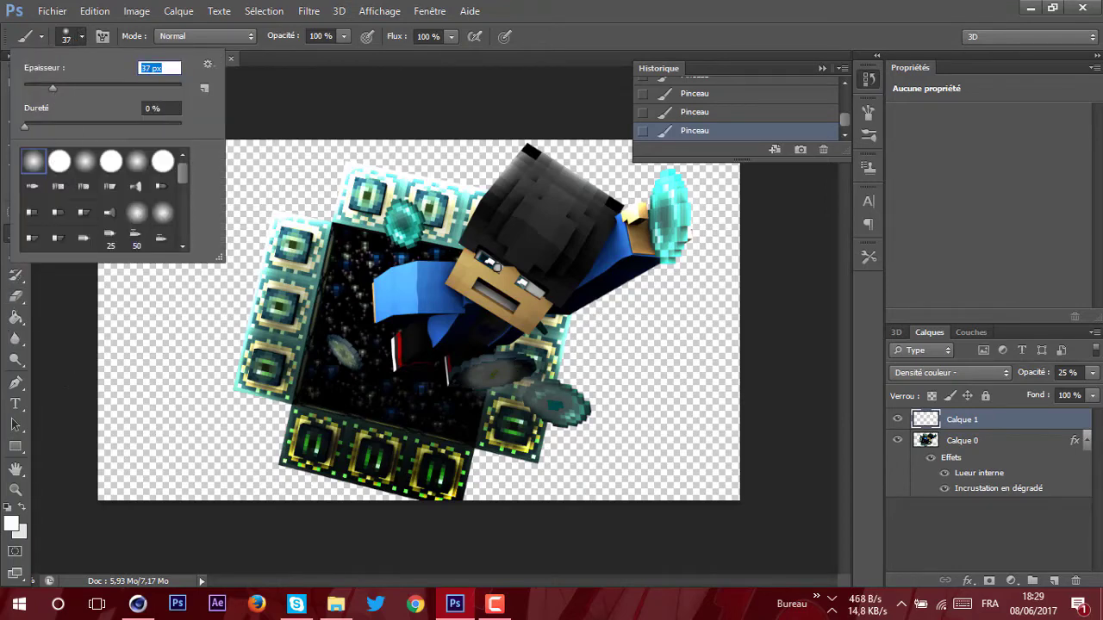
left_click(62, 87)
Create a new empty layer above Calque 1, keeping the default settings
left_click(178, 11)
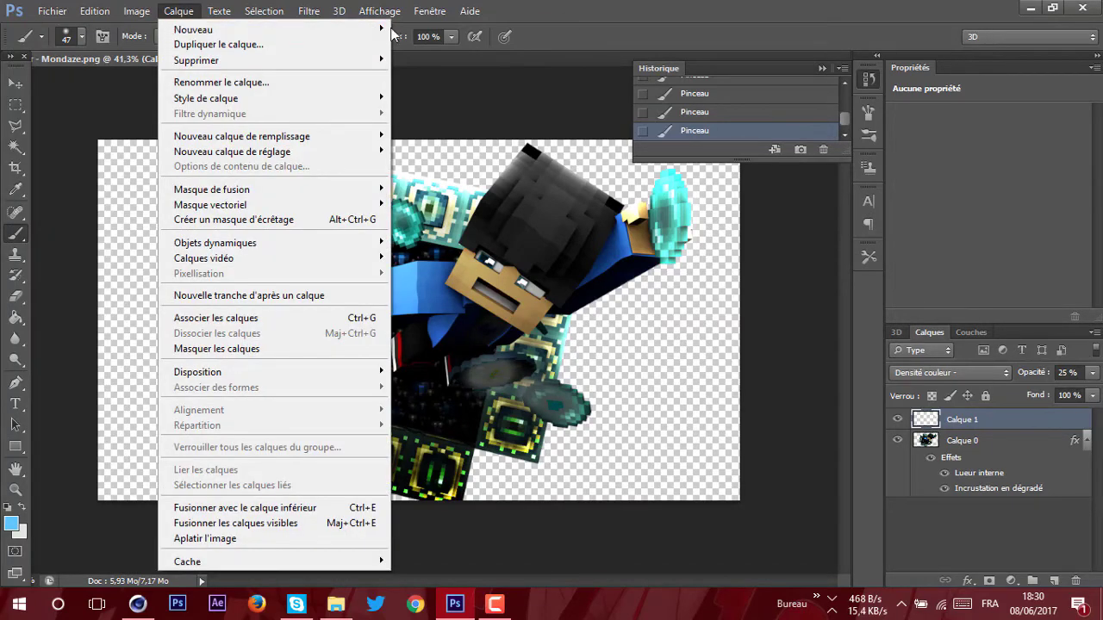
mouse_move(379, 29)
left_click(422, 29)
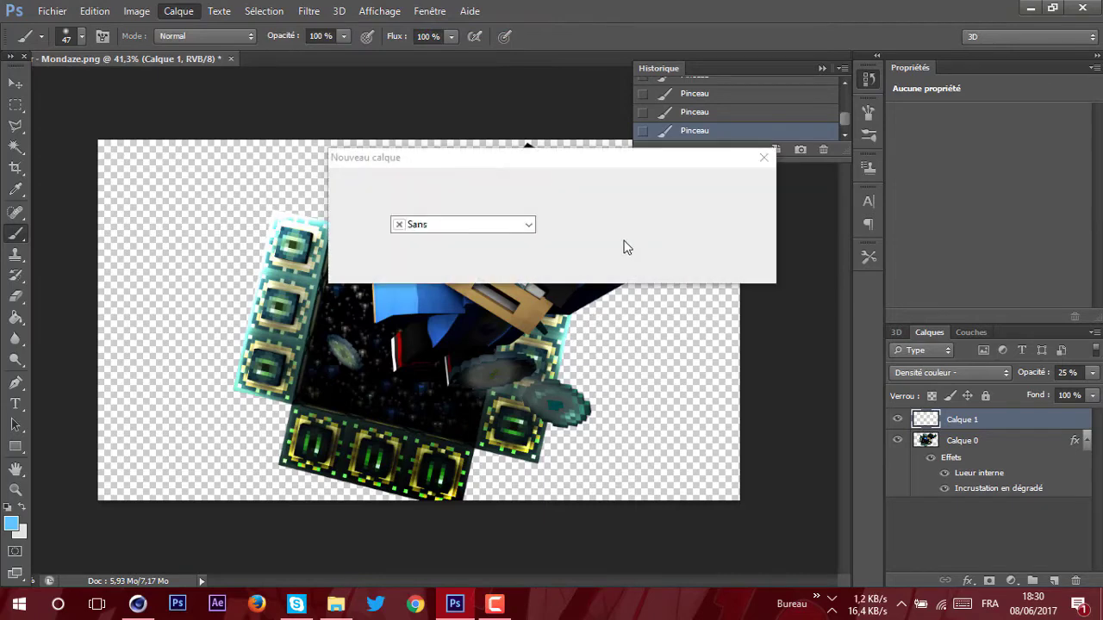
left_click(729, 185)
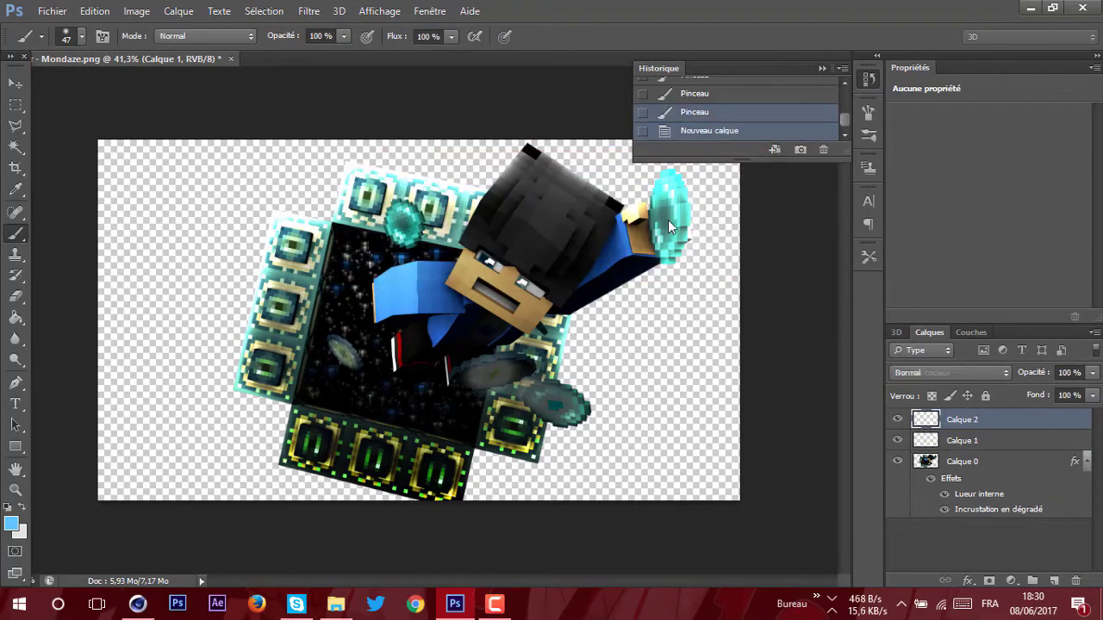
Try light-blue brush strokes around the raised hand and over its pearl, undoing each one
mouse_move(635, 188)
left_mouse_down()
mouse_move(624, 243)
mouse_move(635, 300)
mouse_move(652, 271)
left_mouse_up()
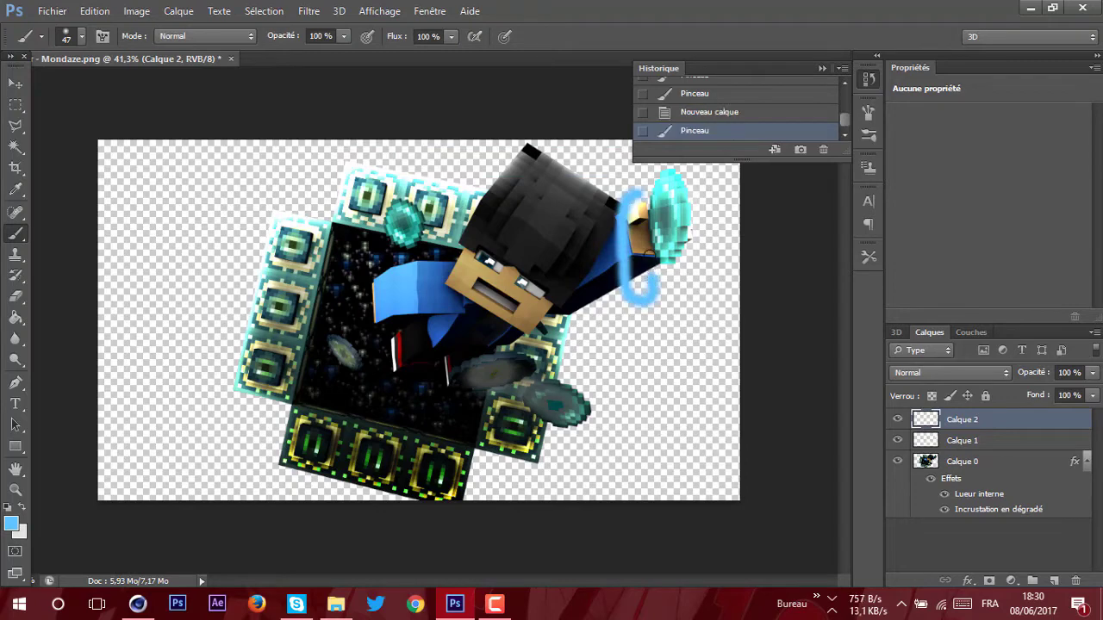
key("ctrl+z")
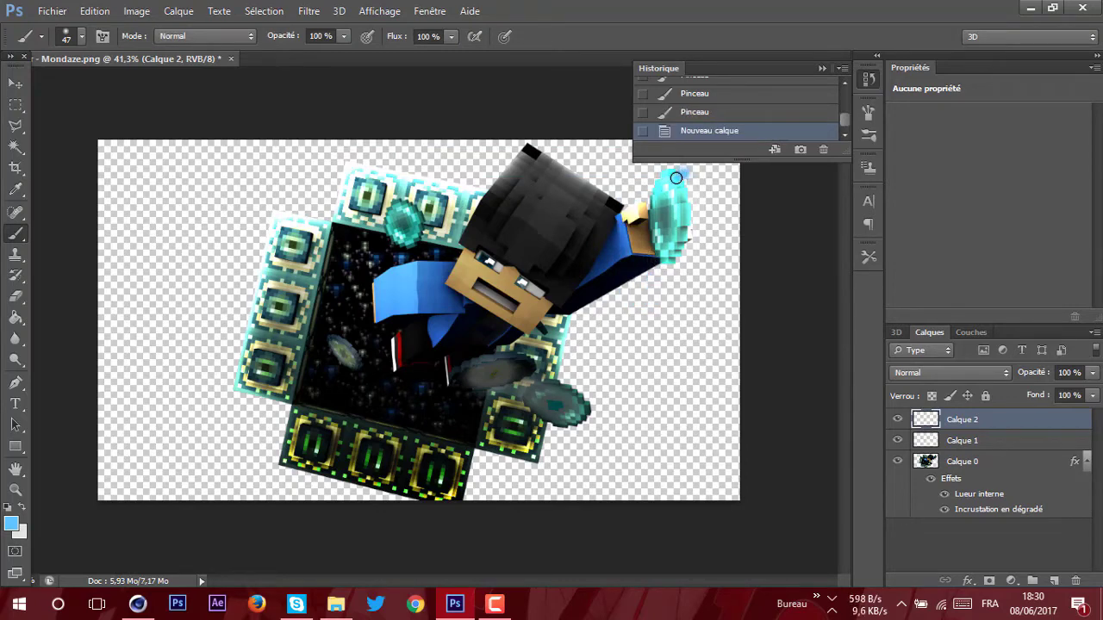
left_click_drag(671, 179, 668, 231)
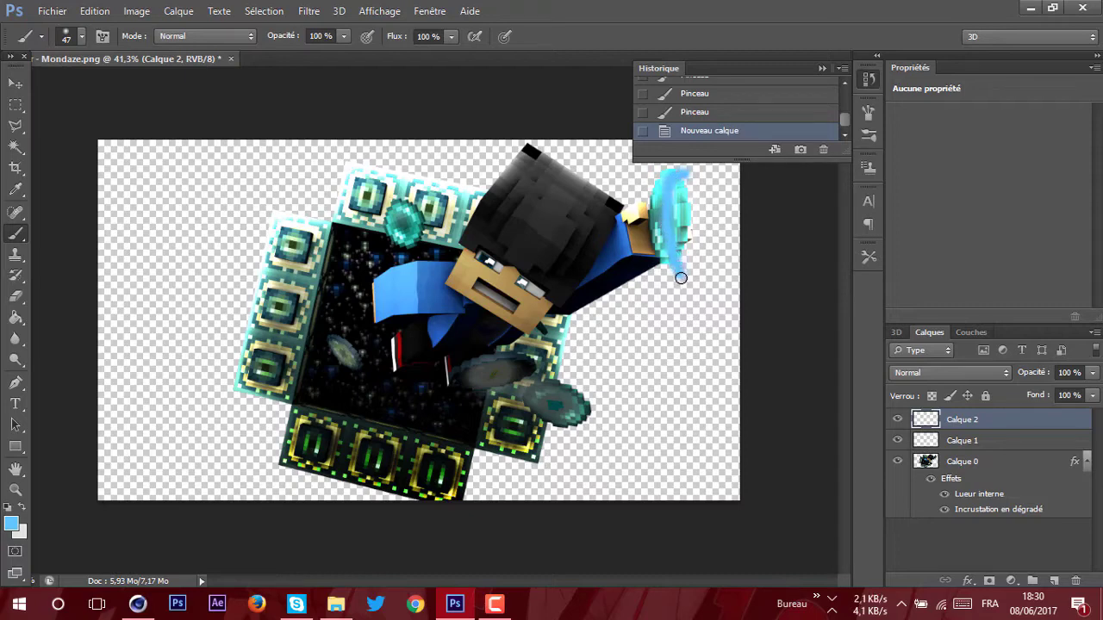
left_click_drag(680, 277, 681, 277)
key("ctrl+z")
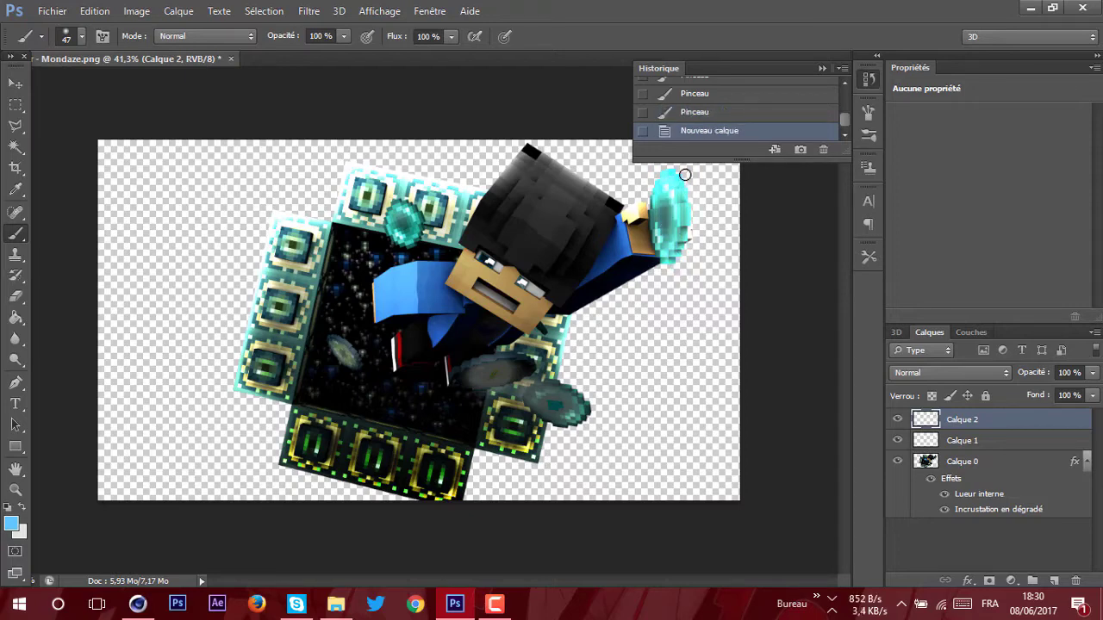
Paint a winding light-blue stroke from the pearl around the raised arm on Calque 2
mouse_move(691, 199)
left_mouse_down()
mouse_move(697, 234)
mouse_move(686, 241)
mouse_move(634, 183)
mouse_move(625, 195)
mouse_move(642, 290)
mouse_move(607, 283)
left_mouse_up()
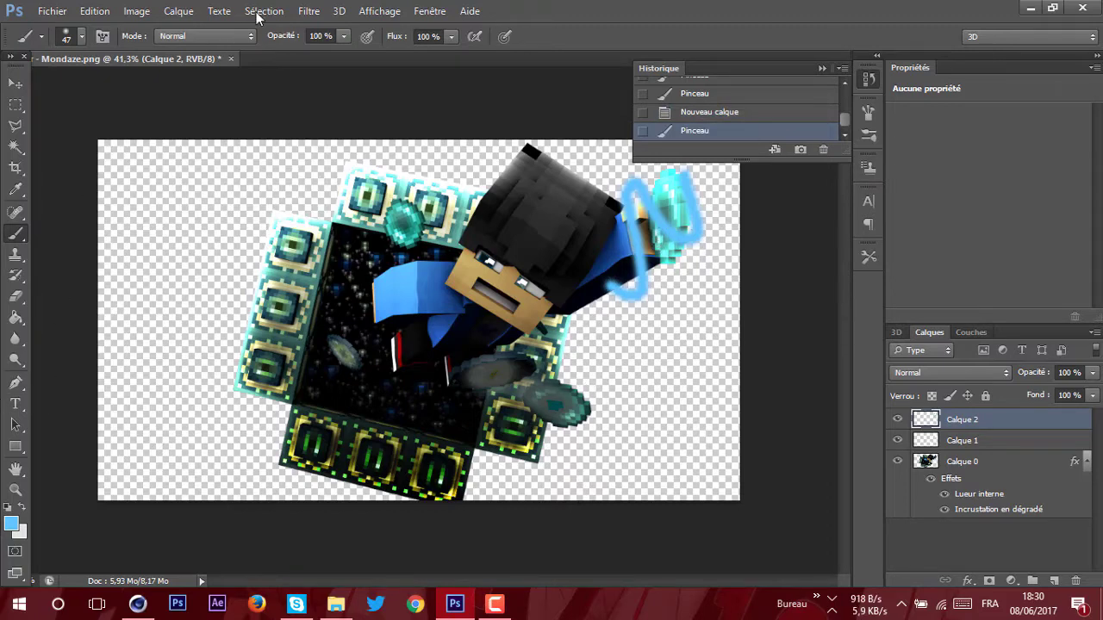
left_click(178, 12)
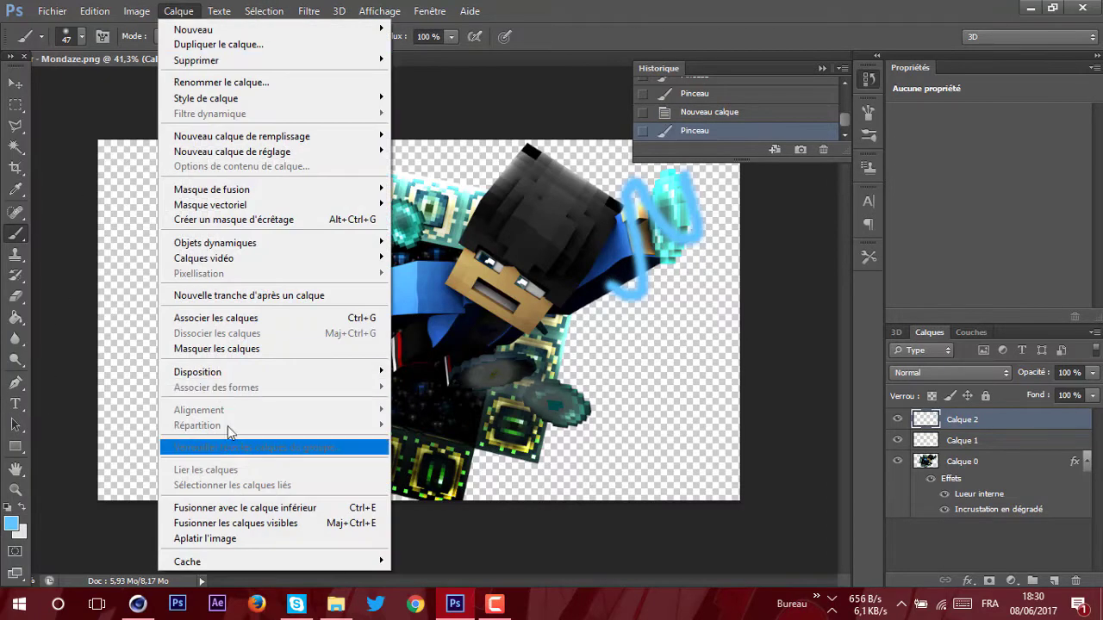
left_click(189, 11)
left_click(262, 11)
left_click(264, 13)
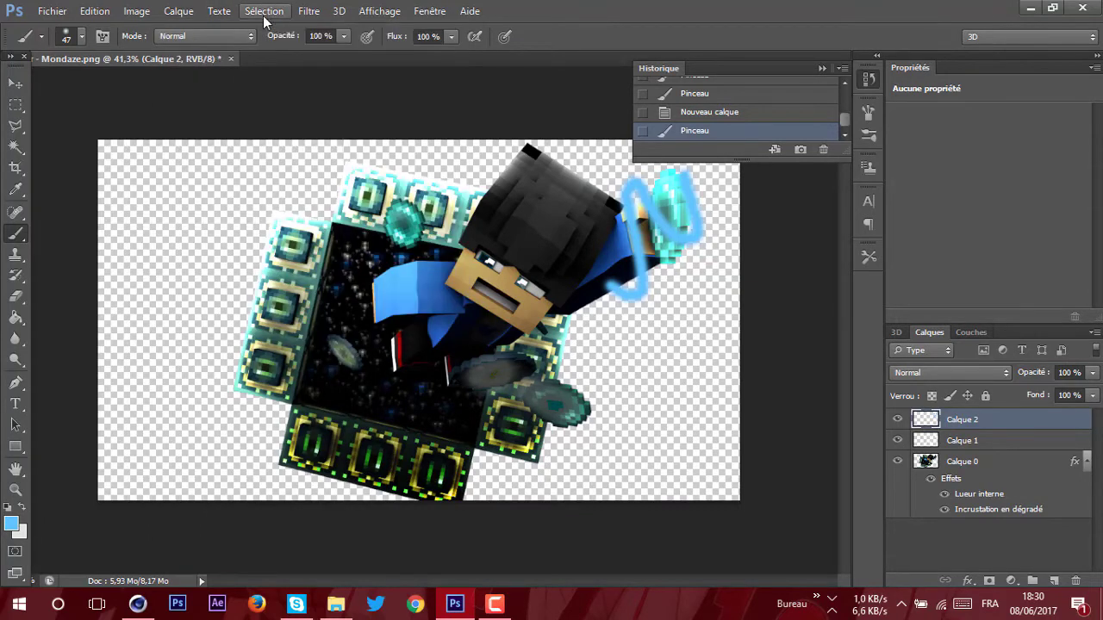
left_click(263, 12)
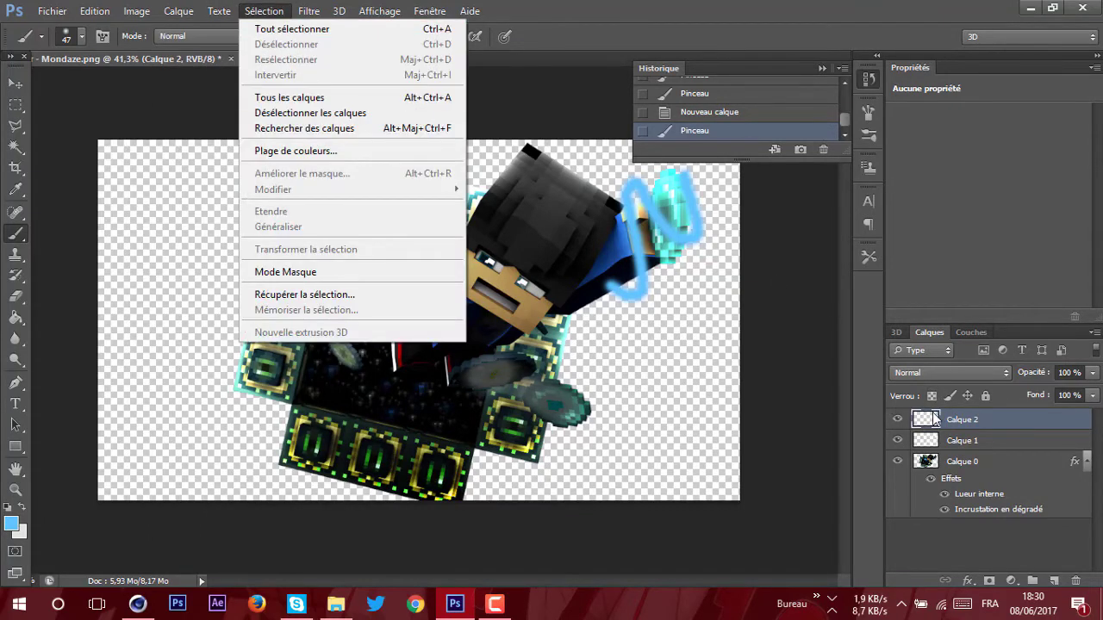
left_click(929, 421)
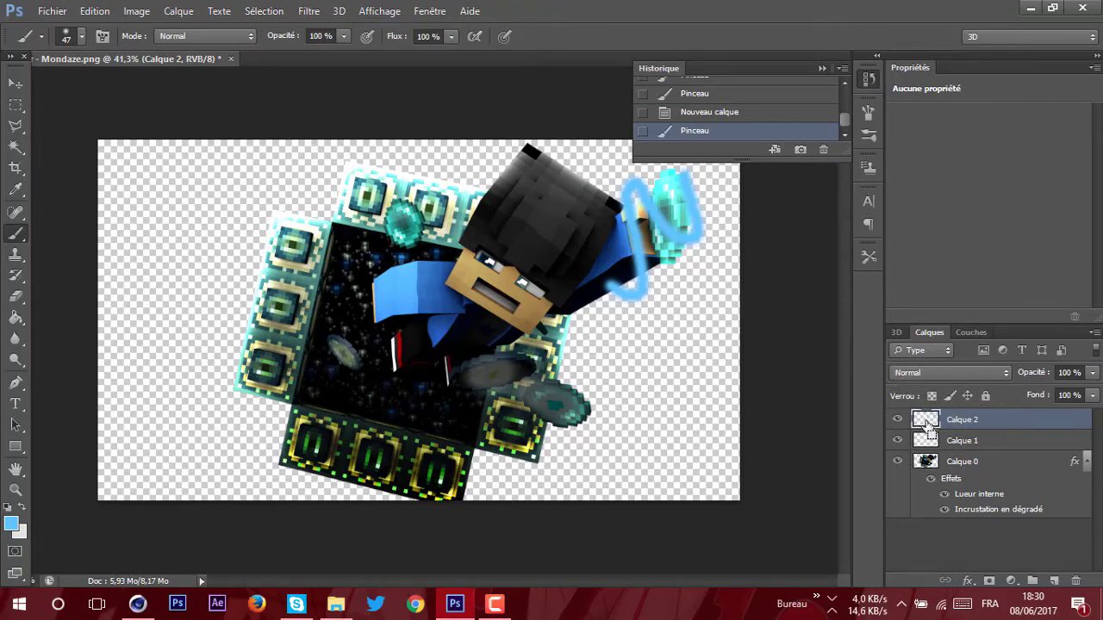
Load the light-blue stroke on Calque 2 as a selection and contract it by 3 pixels
left_click(926, 419, "ctrl")
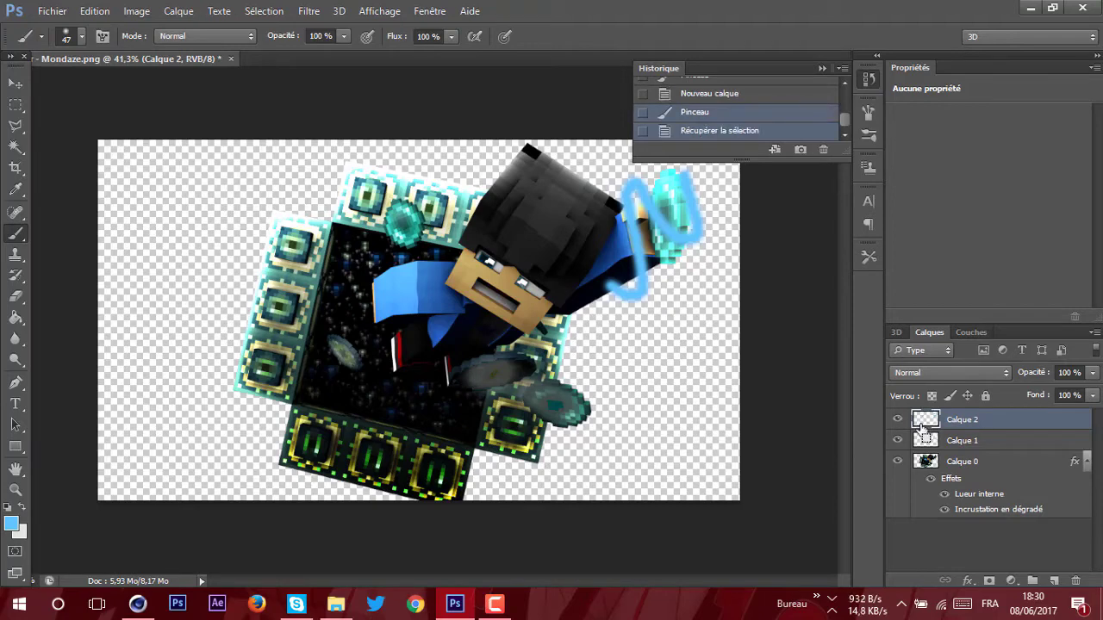
left_click(264, 10)
mouse_move(464, 188)
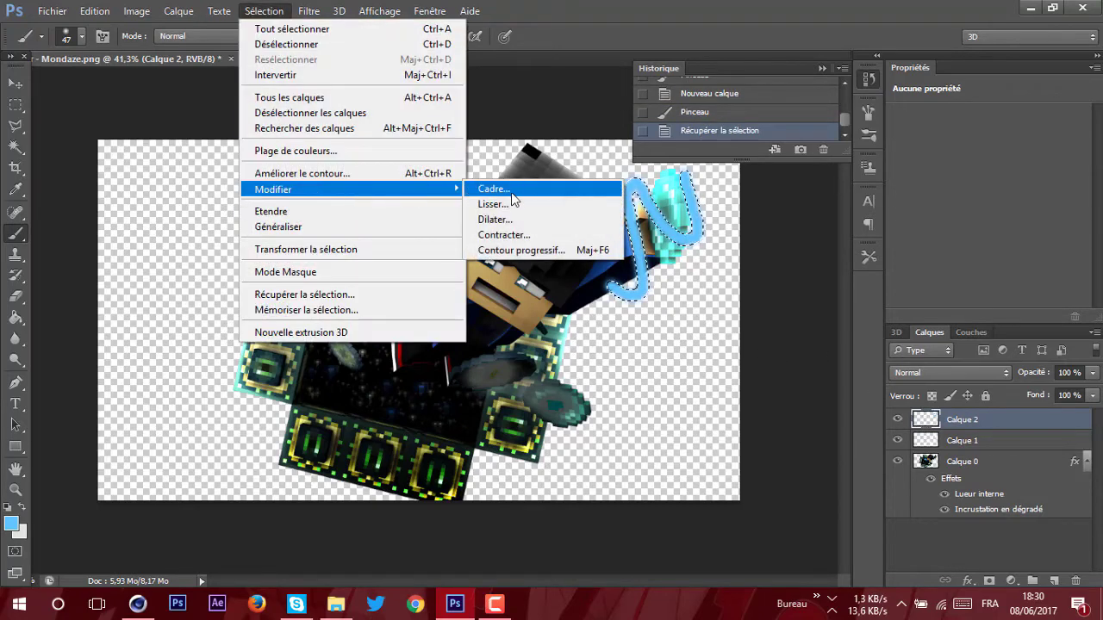
left_click(515, 235)
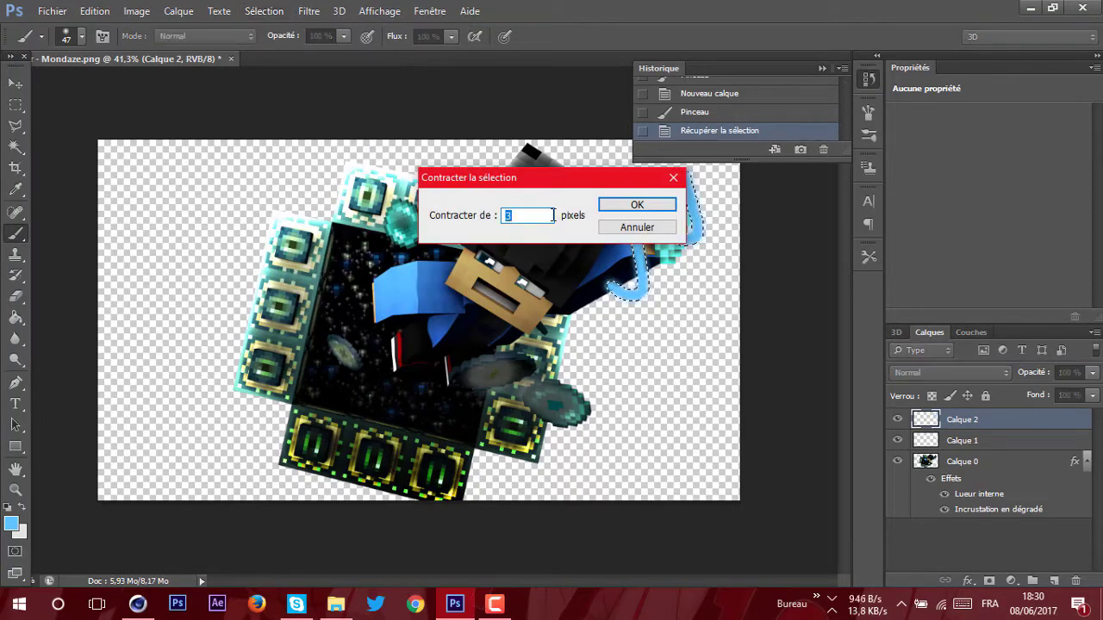
key("Return")
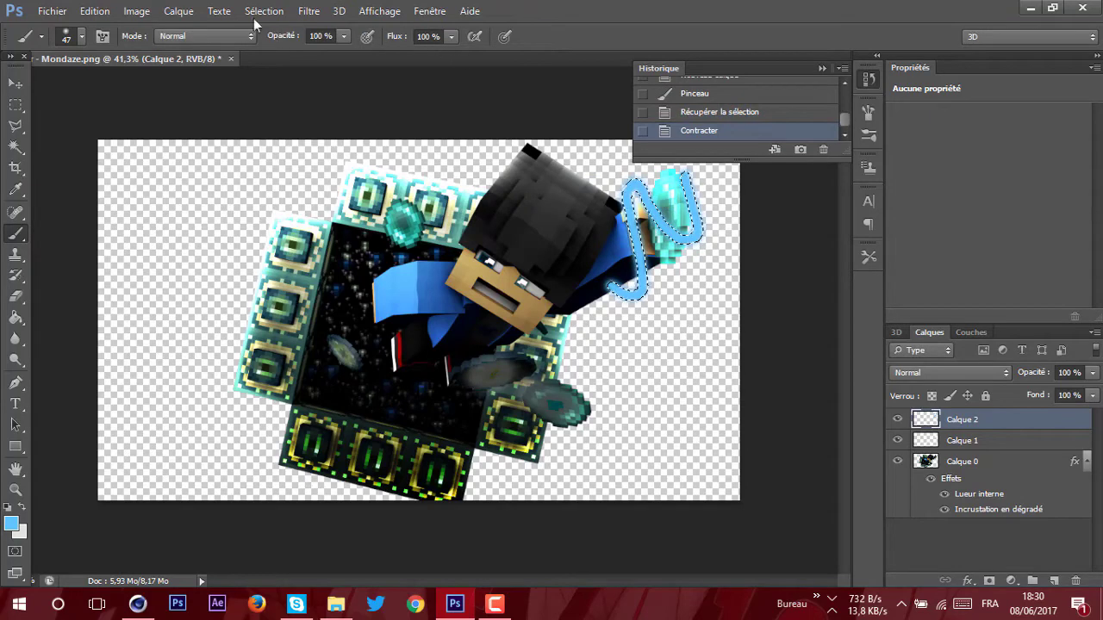
Contract the stroke's selection on Calque 2 by 5 pixels and again by 3 pixels
left_click(261, 12)
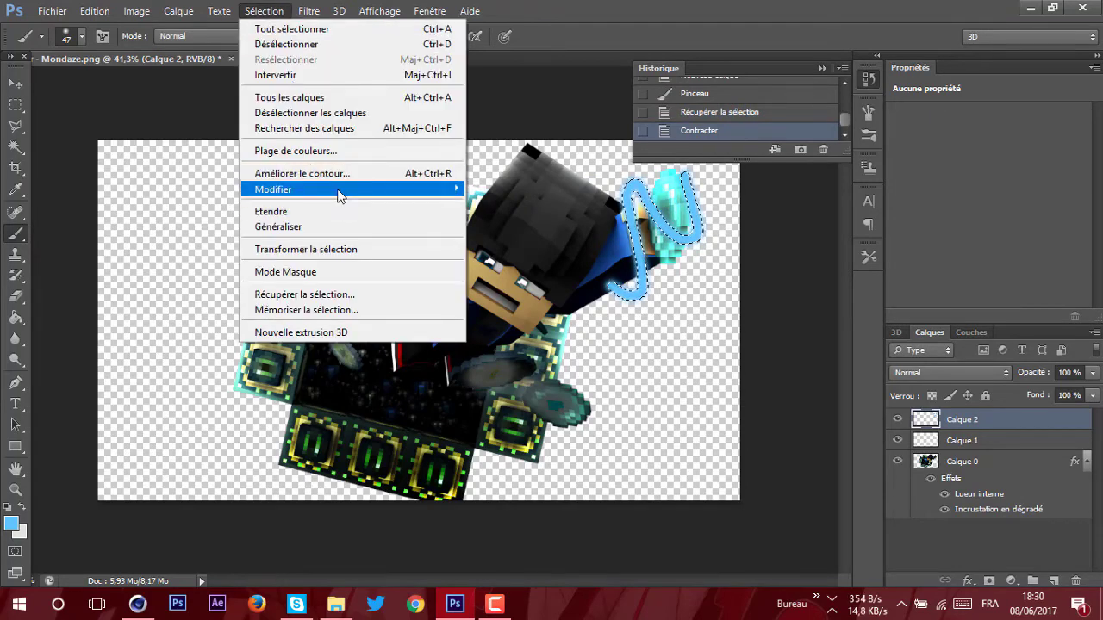
mouse_move(340, 196)
left_click(573, 235)
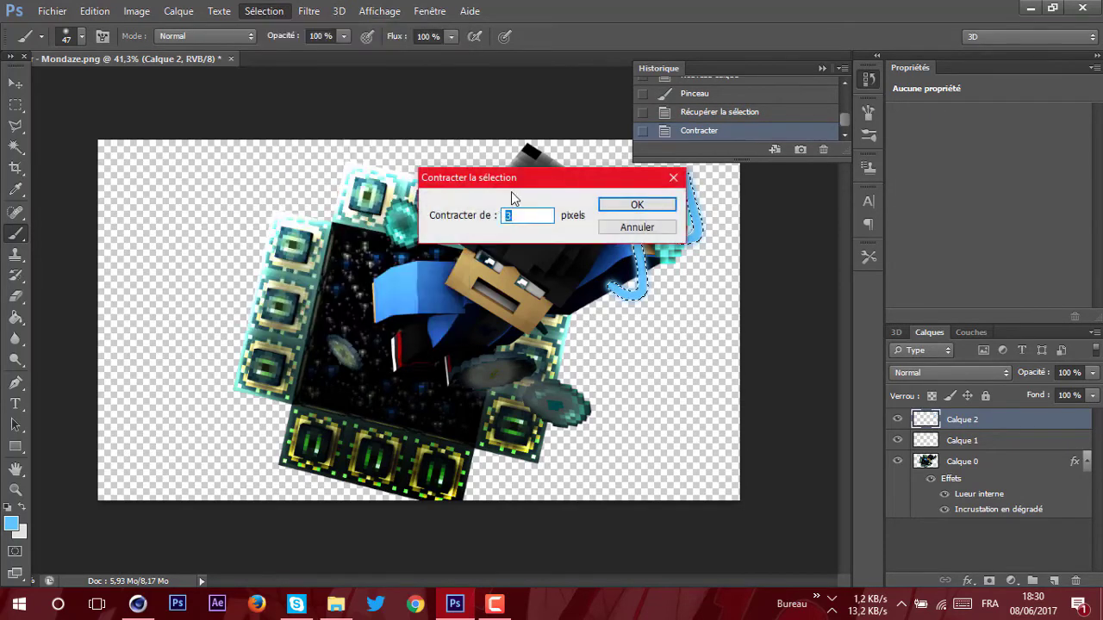
key("BackSpace")
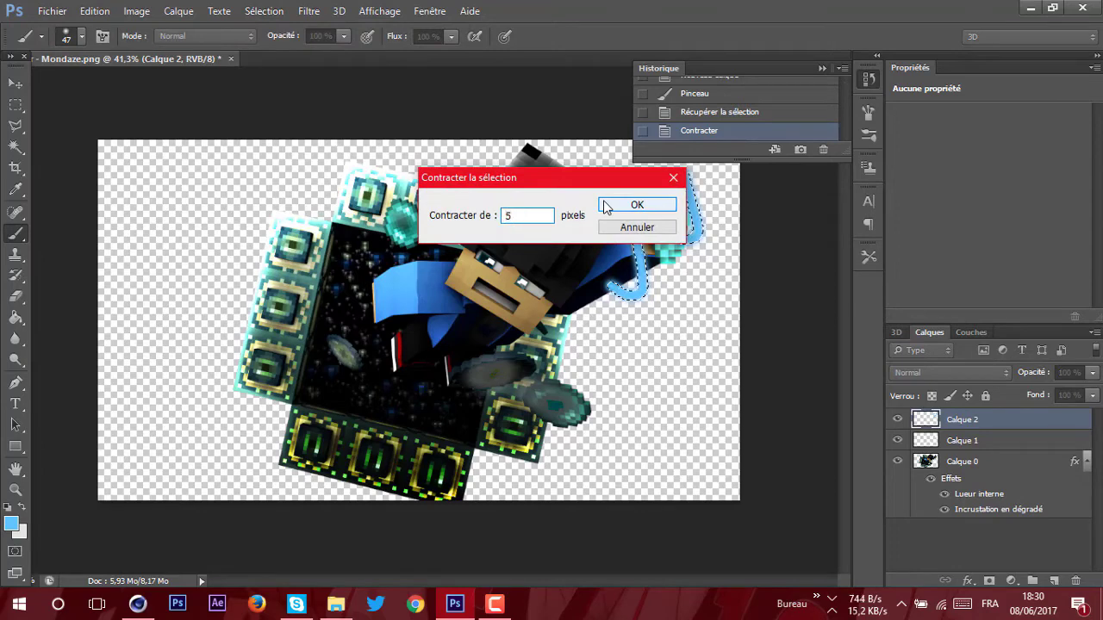
left_click(605, 205)
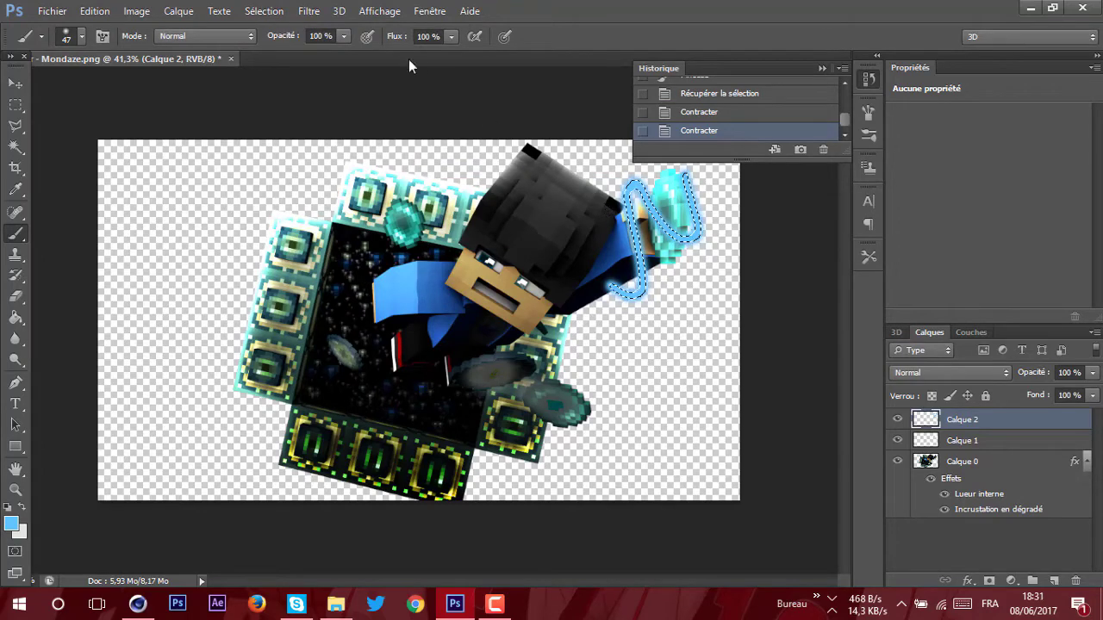
left_click(263, 11)
mouse_move(323, 197)
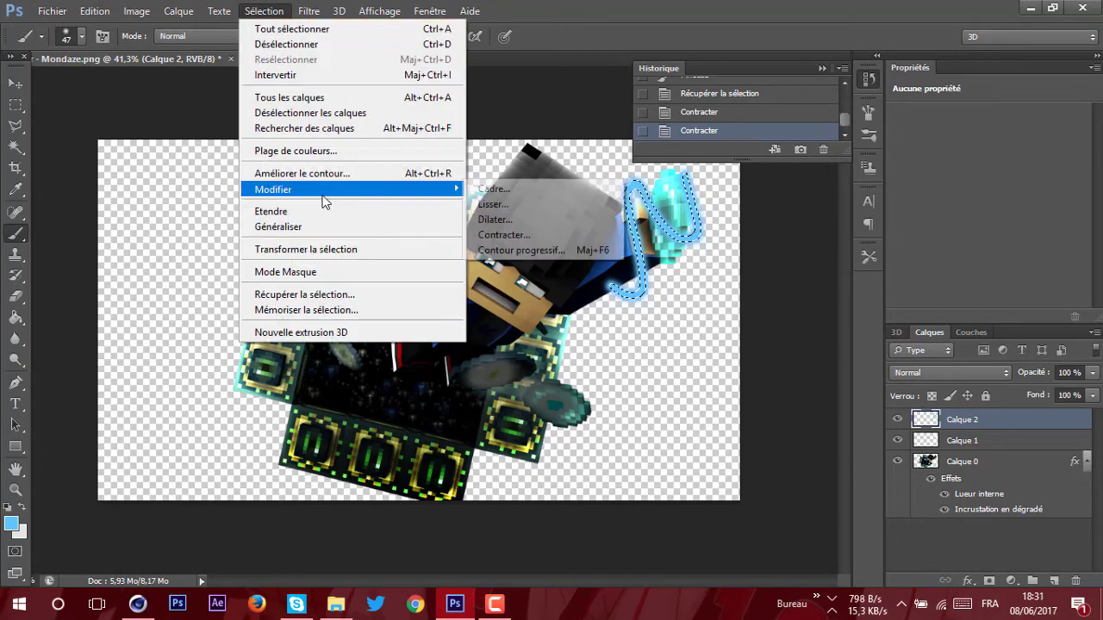
left_click(523, 234)
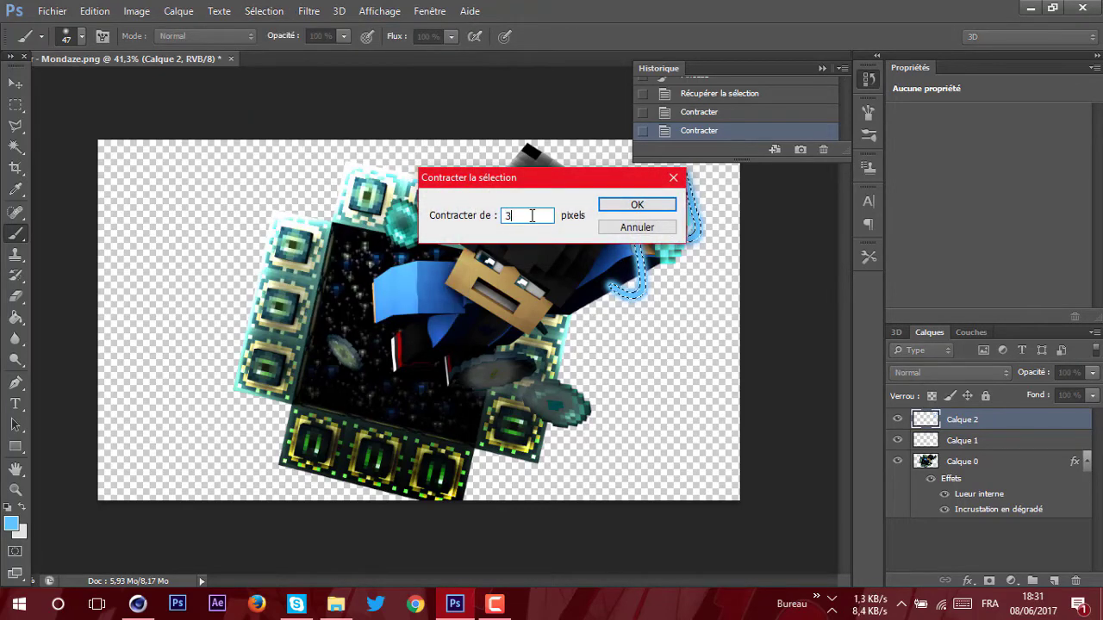
type("3")
key("Return")
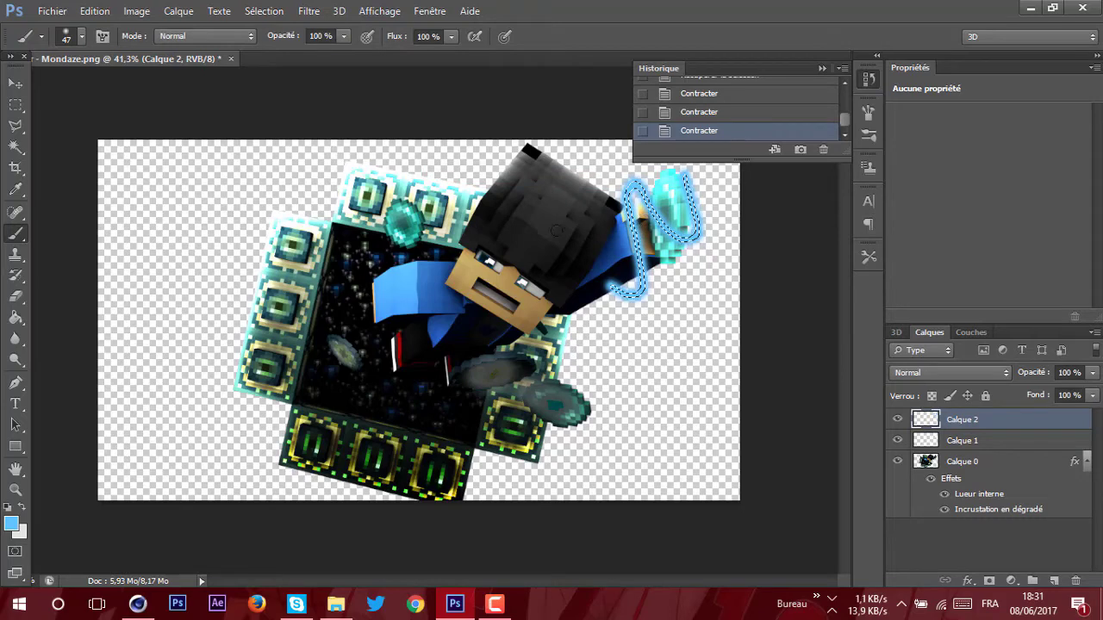
Paint the core of the blue trail white inside the contracted selection on Calque 2, and deselect
left_click(11, 523)
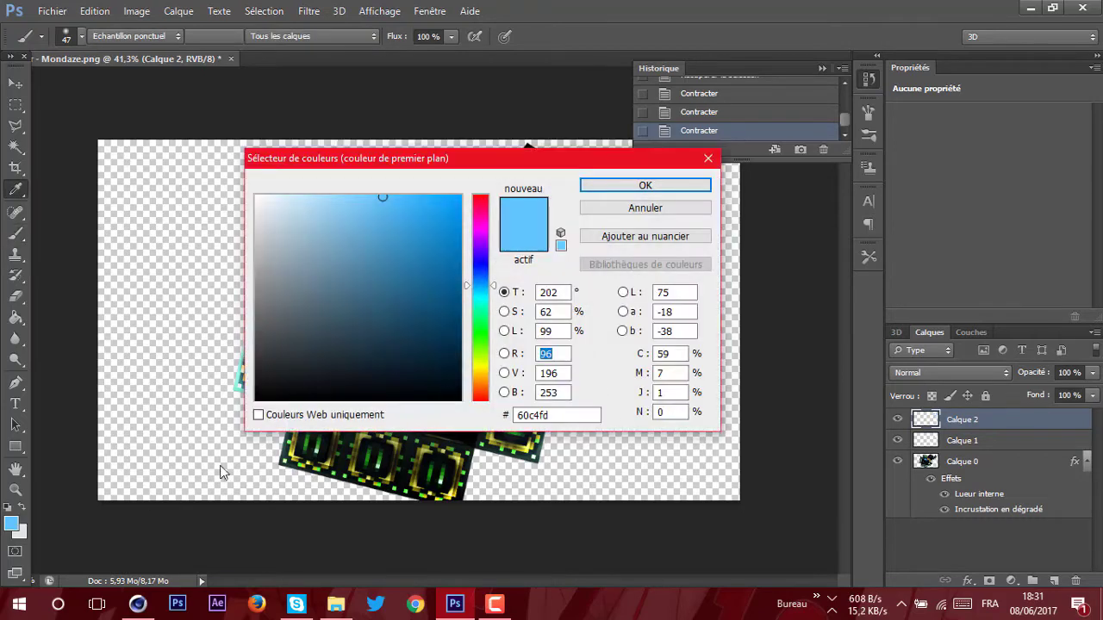
mouse_move(319, 296)
left_mouse_down()
mouse_move(229, 185)
mouse_move(249, 195)
left_mouse_up()
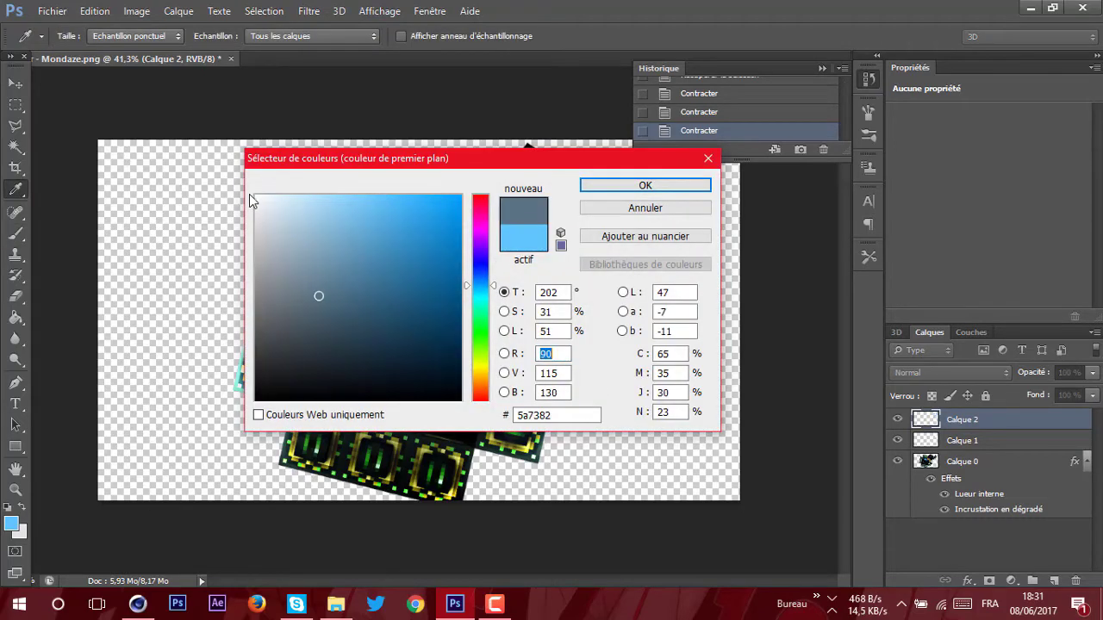
left_click(256, 197)
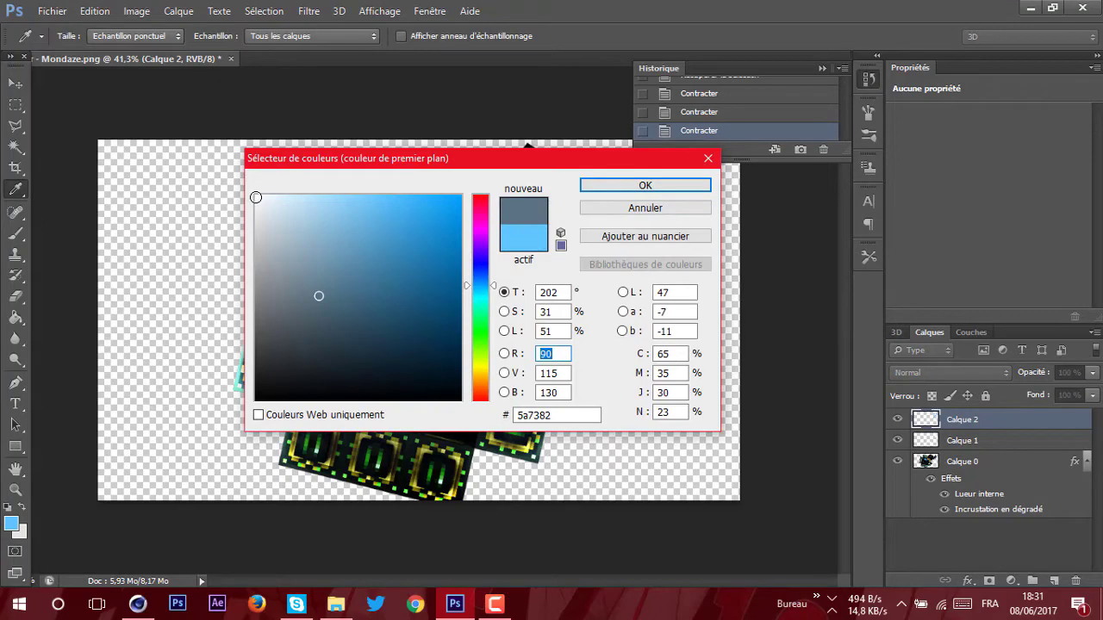
left_click(622, 188)
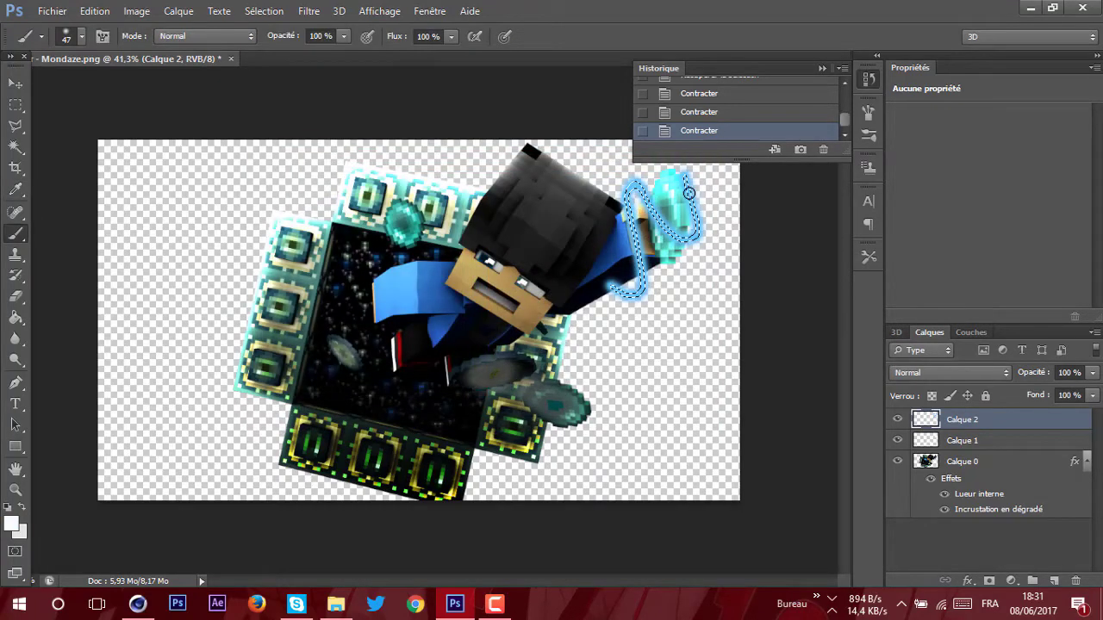
mouse_move(690, 193)
left_mouse_down()
mouse_move(693, 244)
mouse_move(629, 207)
mouse_move(636, 181)
mouse_move(647, 202)
mouse_move(647, 301)
left_mouse_up()
mouse_move(623, 214)
left_mouse_down()
mouse_move(632, 309)
mouse_move(601, 315)
mouse_move(726, 319)
left_mouse_up()
key("ctrl+d")
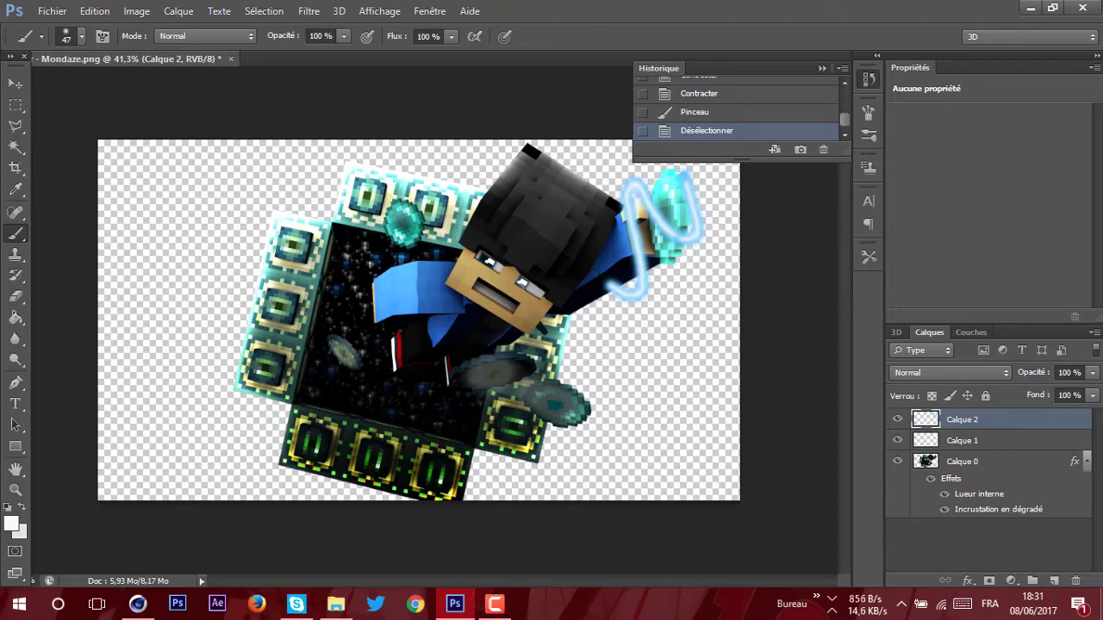
Warp the glowing trail on Calque 2 into a jagged lightning shape with the Fluidité filter, using a brush size and pressure of 100
left_click(270, 12)
mouse_move(309, 10)
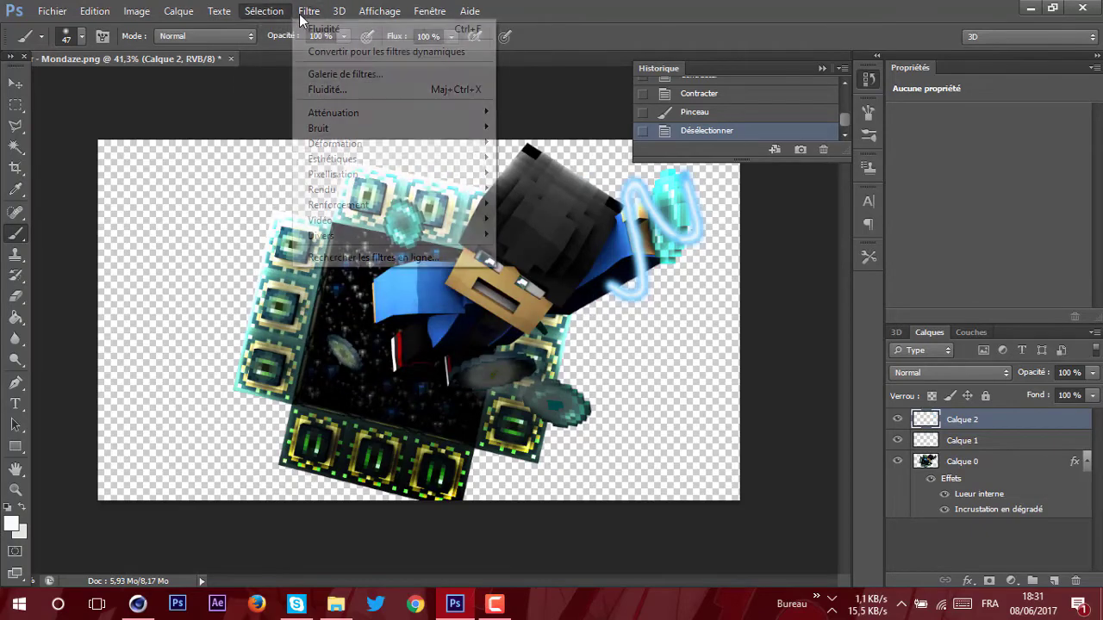
left_click(327, 89)
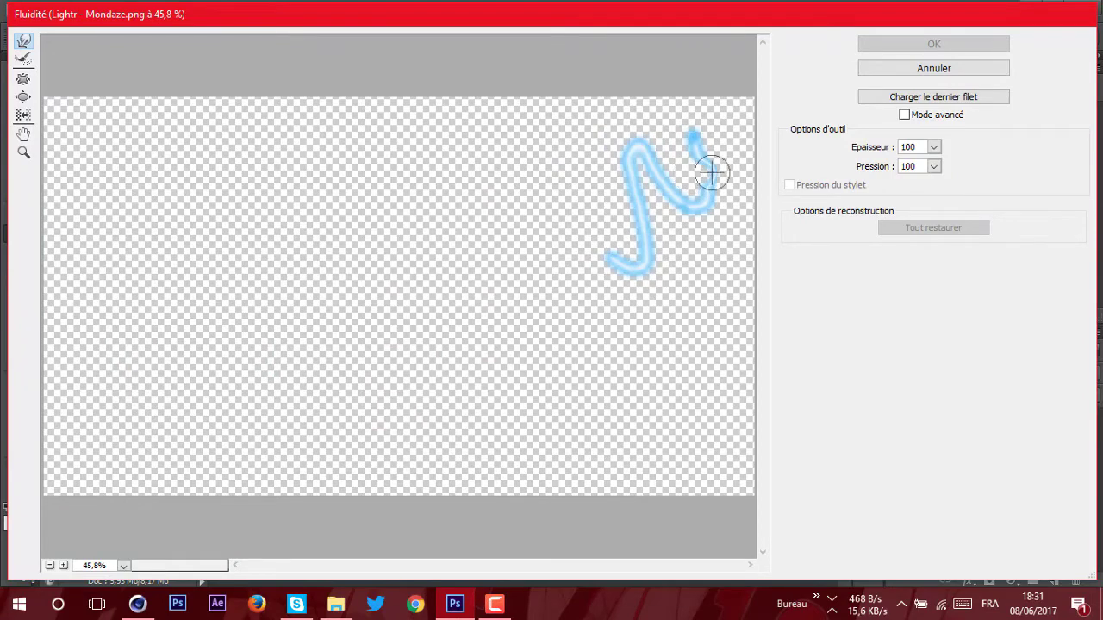
mouse_move(712, 173)
left_mouse_down()
mouse_move(702, 214)
mouse_move(679, 182)
mouse_move(653, 180)
left_mouse_up()
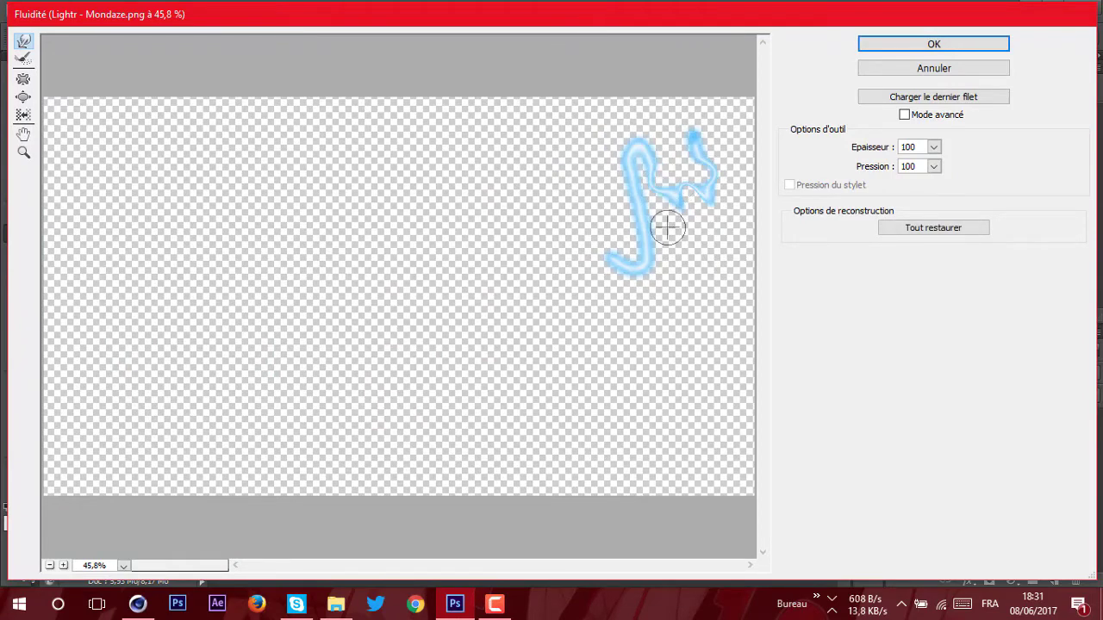
mouse_move(668, 228)
left_mouse_down()
mouse_move(635, 166)
mouse_move(603, 159)
mouse_move(643, 152)
left_mouse_up()
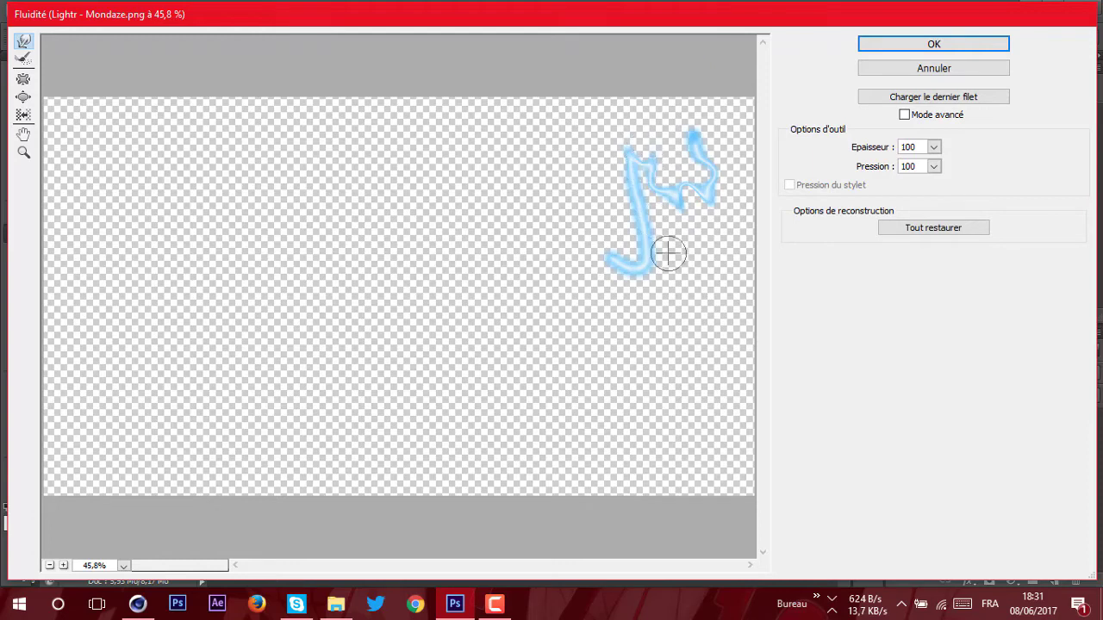
mouse_move(669, 254)
left_mouse_down()
mouse_move(671, 223)
mouse_move(592, 191)
mouse_move(627, 235)
mouse_move(652, 229)
mouse_move(619, 245)
mouse_move(633, 294)
mouse_move(664, 301)
mouse_move(653, 277)
mouse_move(631, 268)
mouse_move(690, 237)
mouse_move(629, 250)
left_mouse_up()
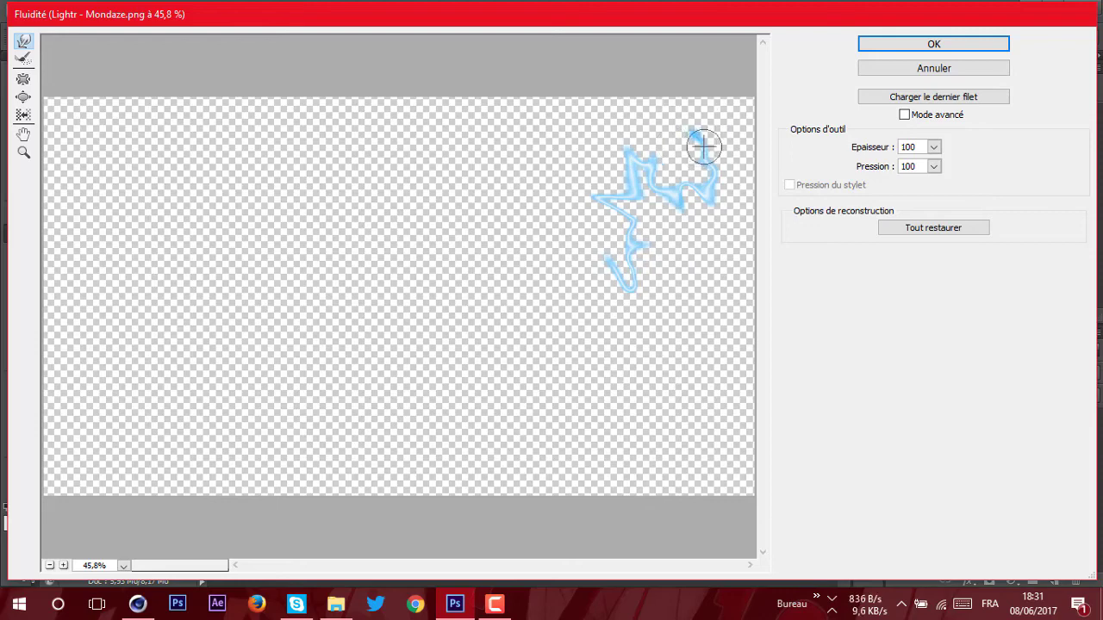
mouse_move(703, 146)
left_mouse_down()
mouse_move(708, 203)
mouse_move(691, 213)
mouse_move(669, 198)
left_mouse_up()
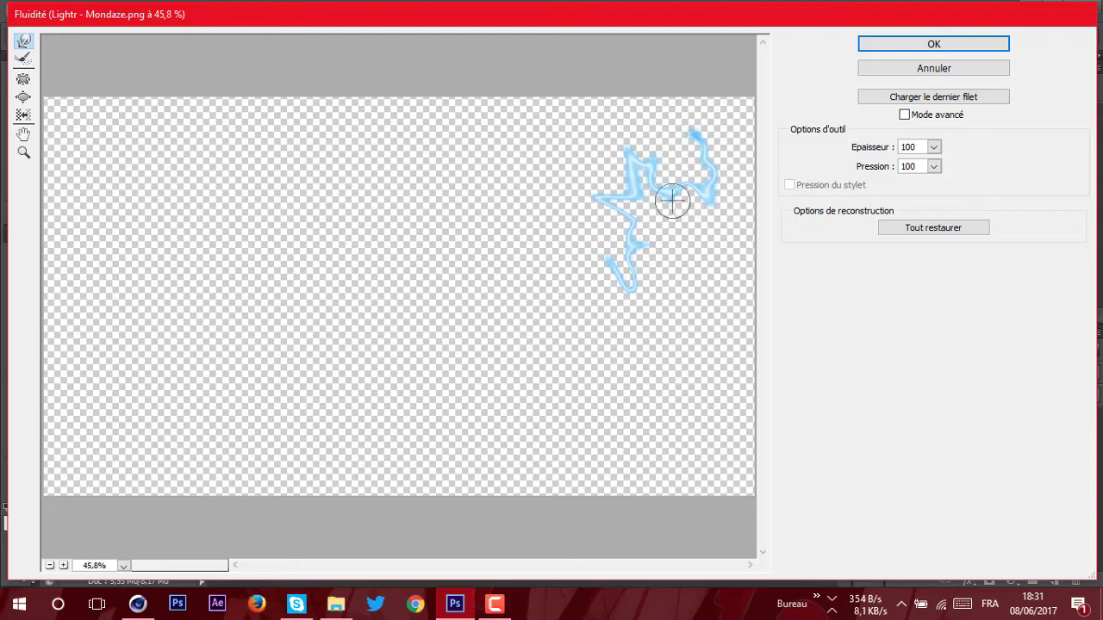
left_click(889, 48)
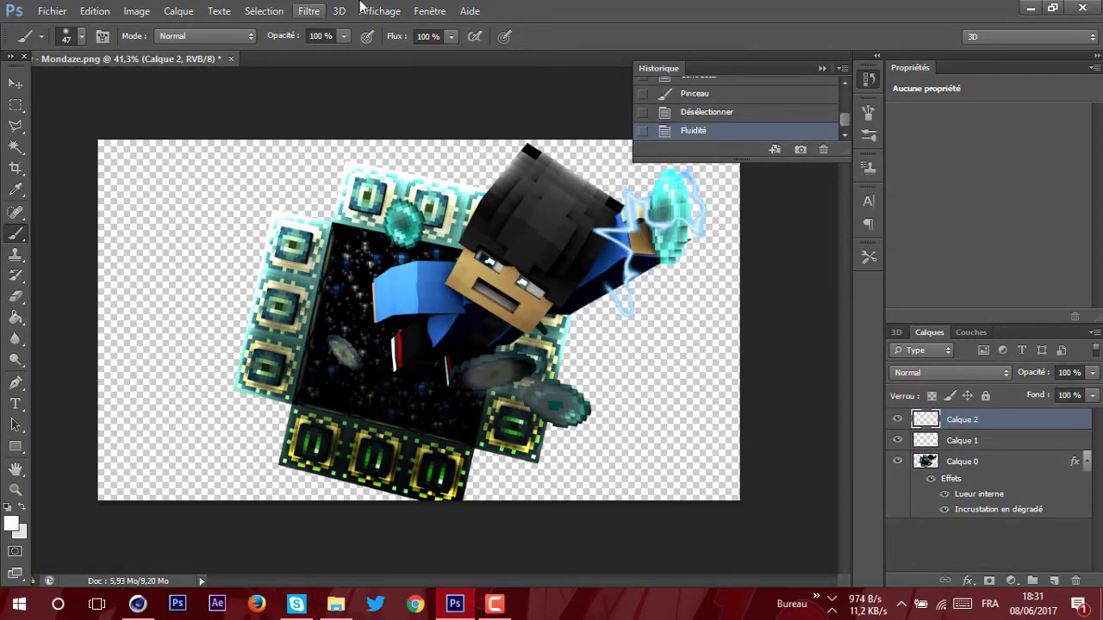
left_click(264, 11)
left_click(264, 11)
left_click(308, 12)
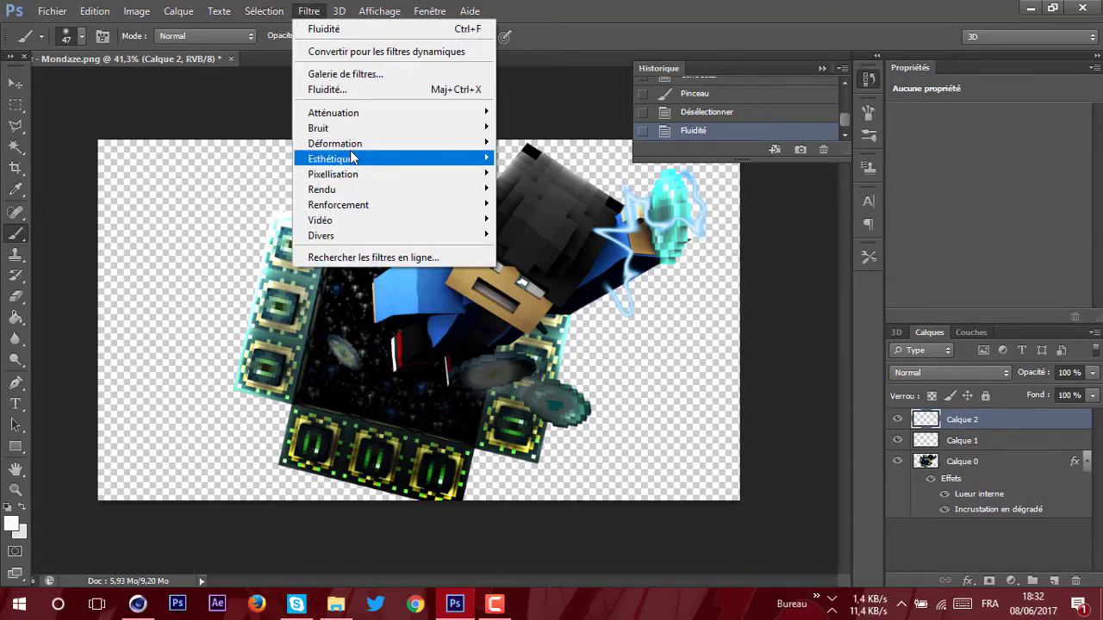
mouse_move(478, 145)
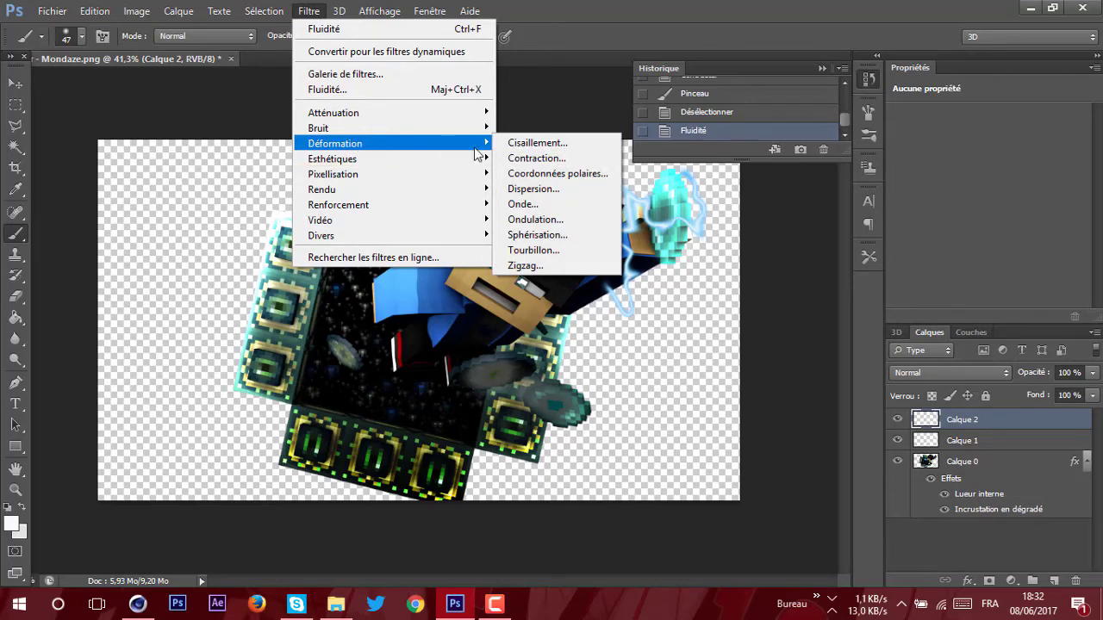
left_click(538, 202)
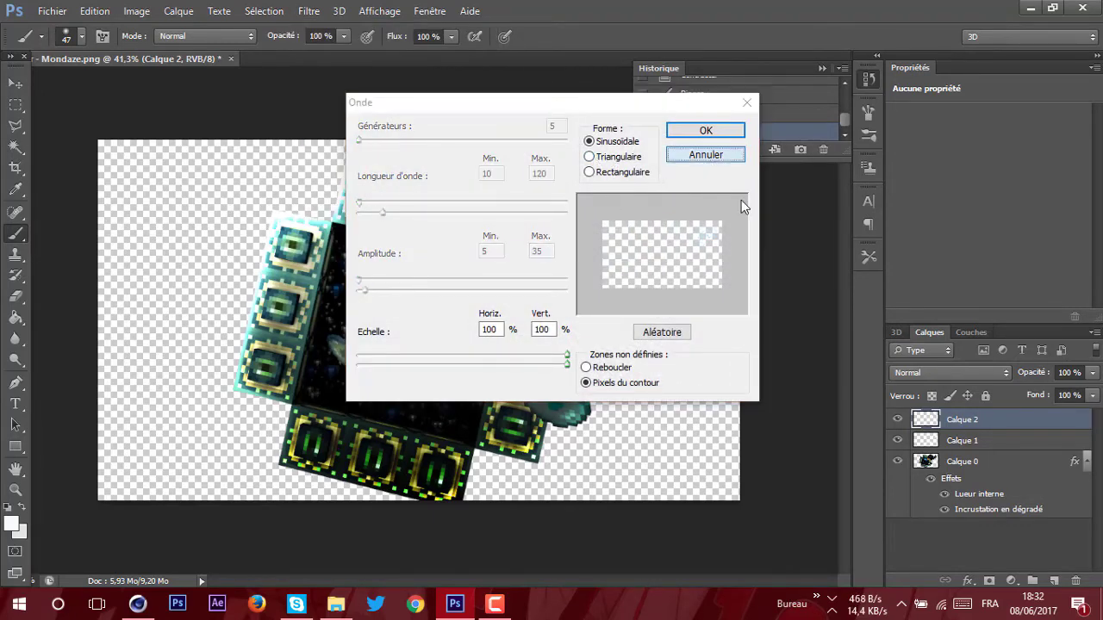
key("Escape")
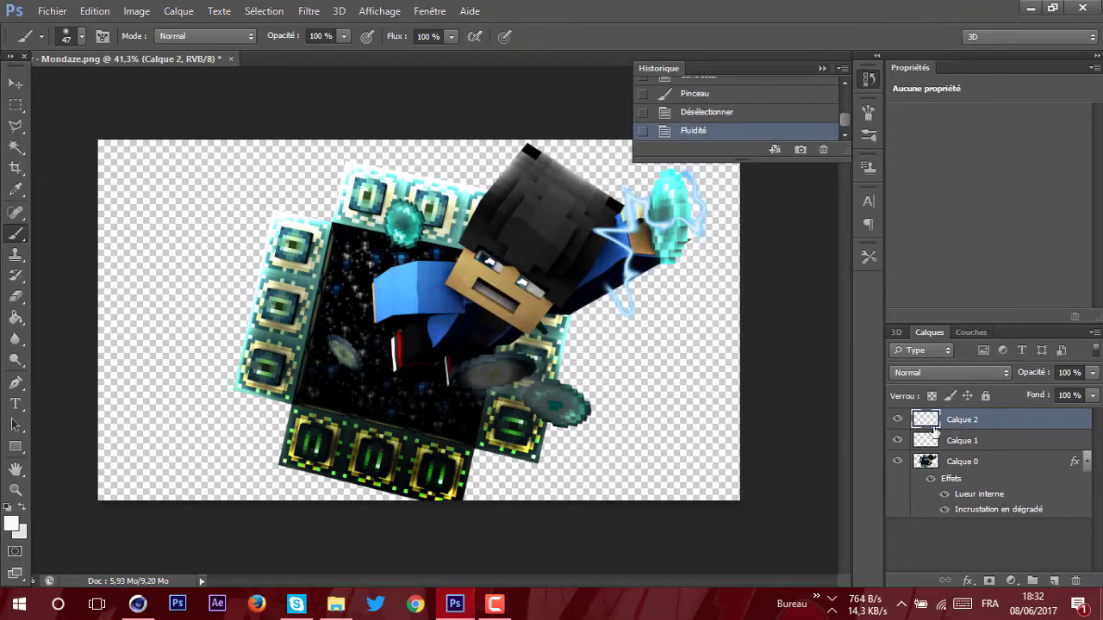
Duplicate Calque 2 and apply the Onde filter to the copy with the Triangulaire form and a randomized wave pattern
key("ctrl+j")
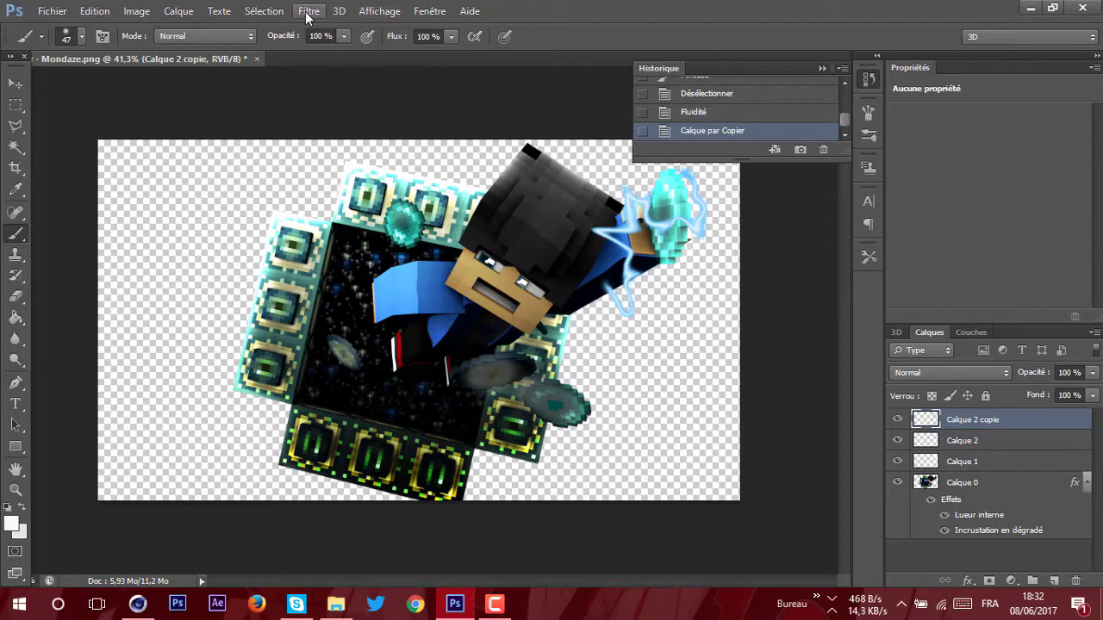
left_click(308, 12)
mouse_move(376, 151)
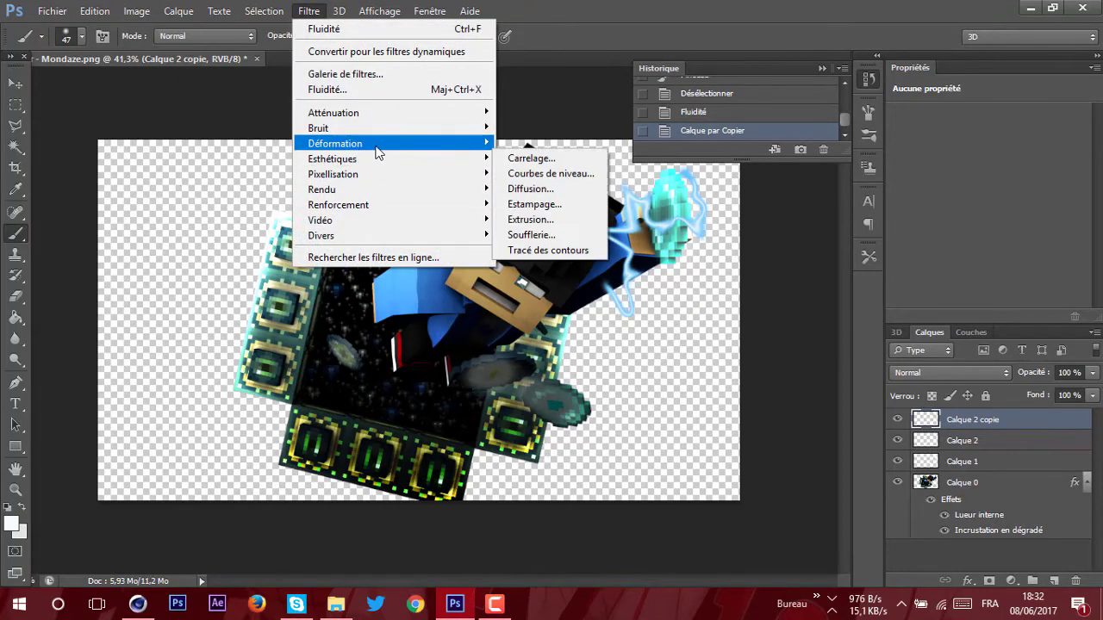
left_click(554, 203)
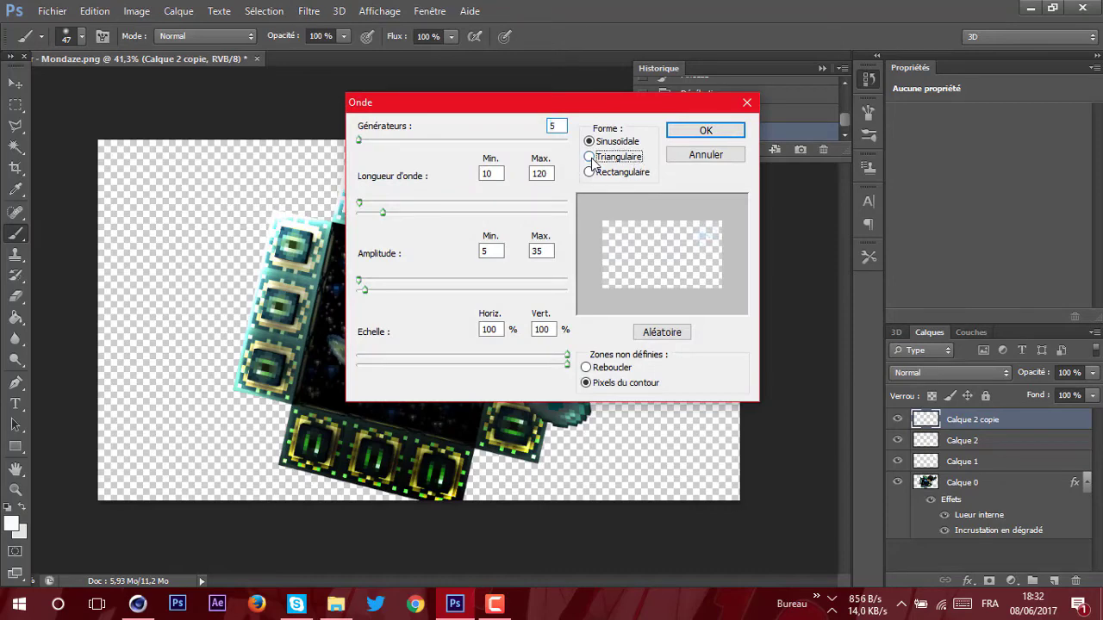
left_click(662, 334)
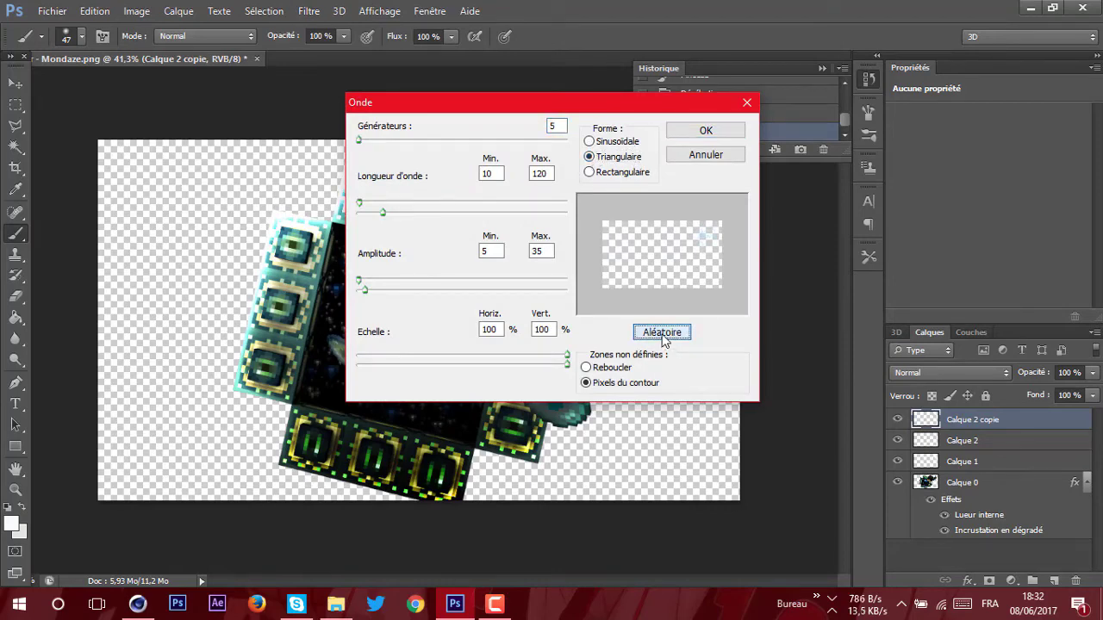
left_click(712, 132)
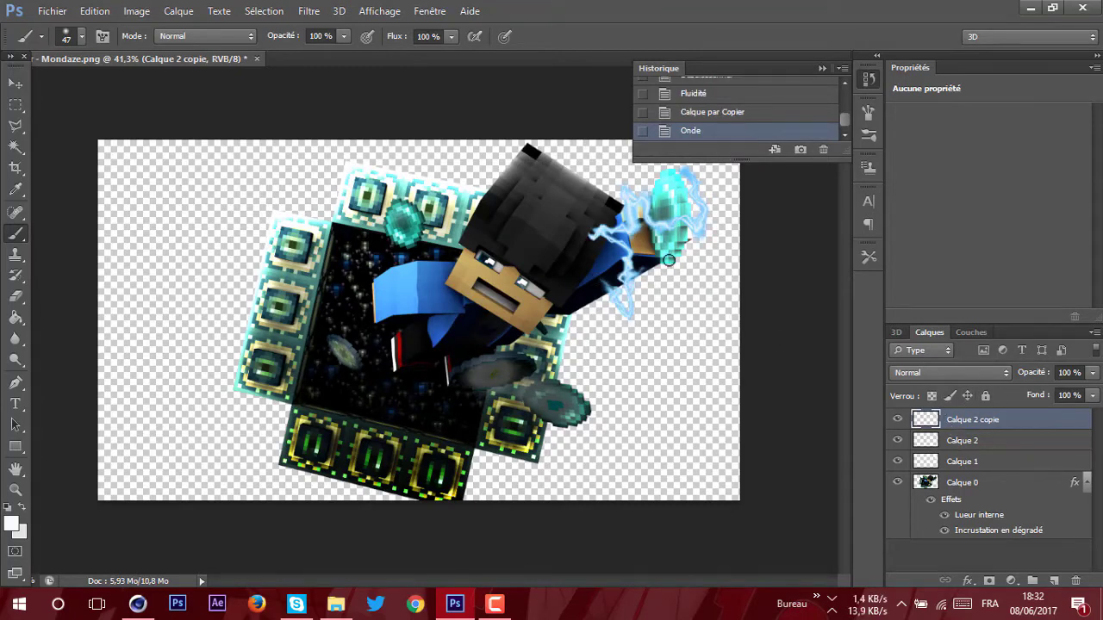
Erase a small part of the lightning over the raised hand on Calque 2 copie with a soft 52 px eraser
scroll(676, 261, "up", 5)
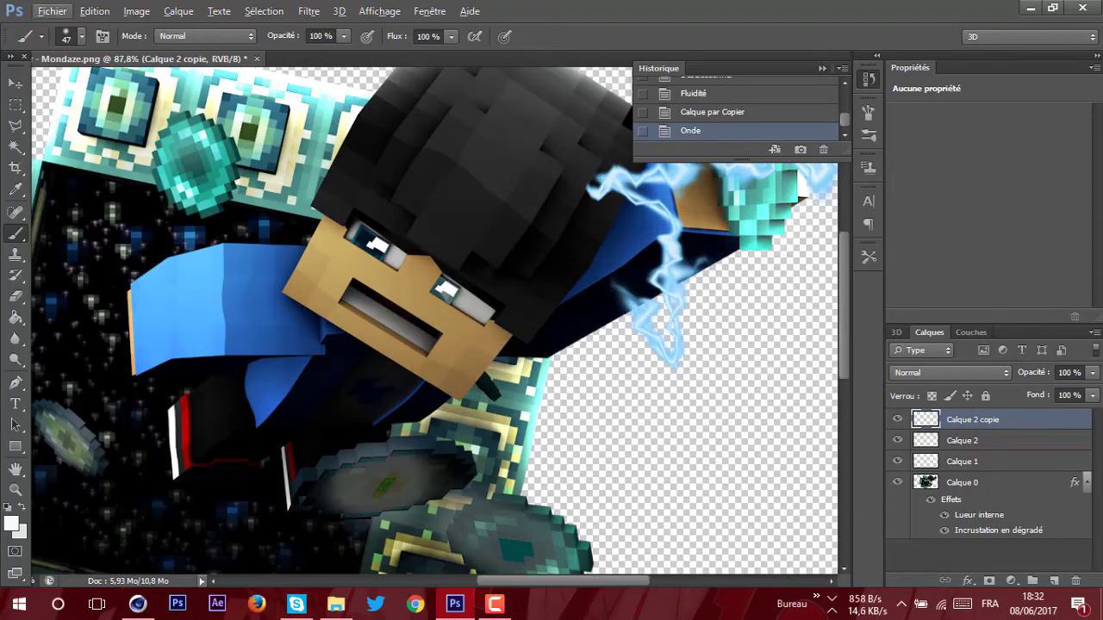
left_click_drag(528, 588, 562, 588)
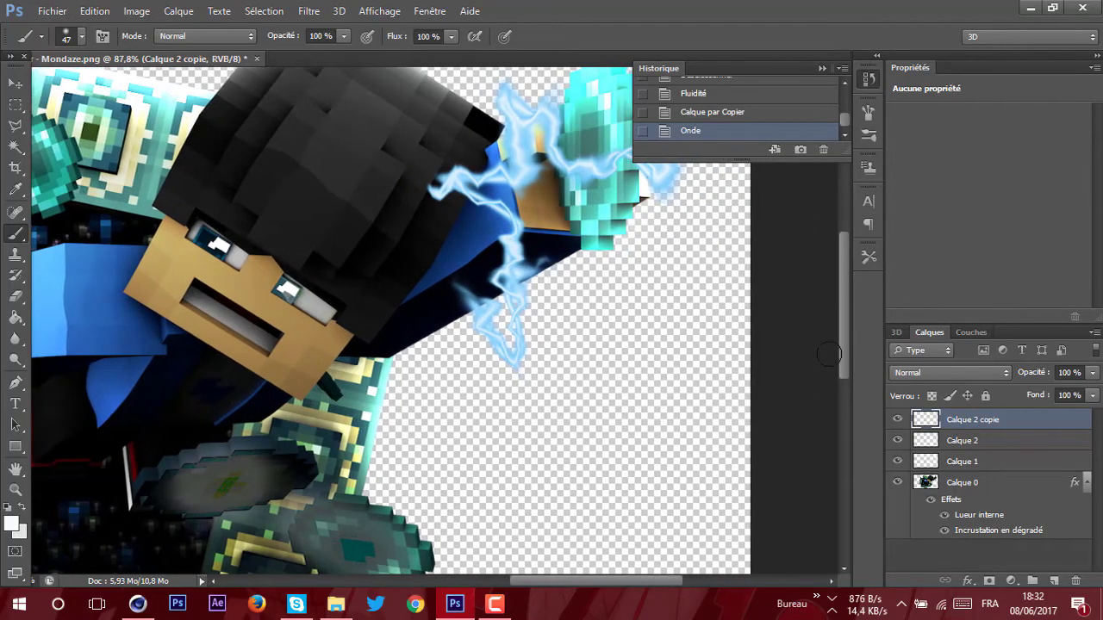
scroll(836, 319, "up", 3)
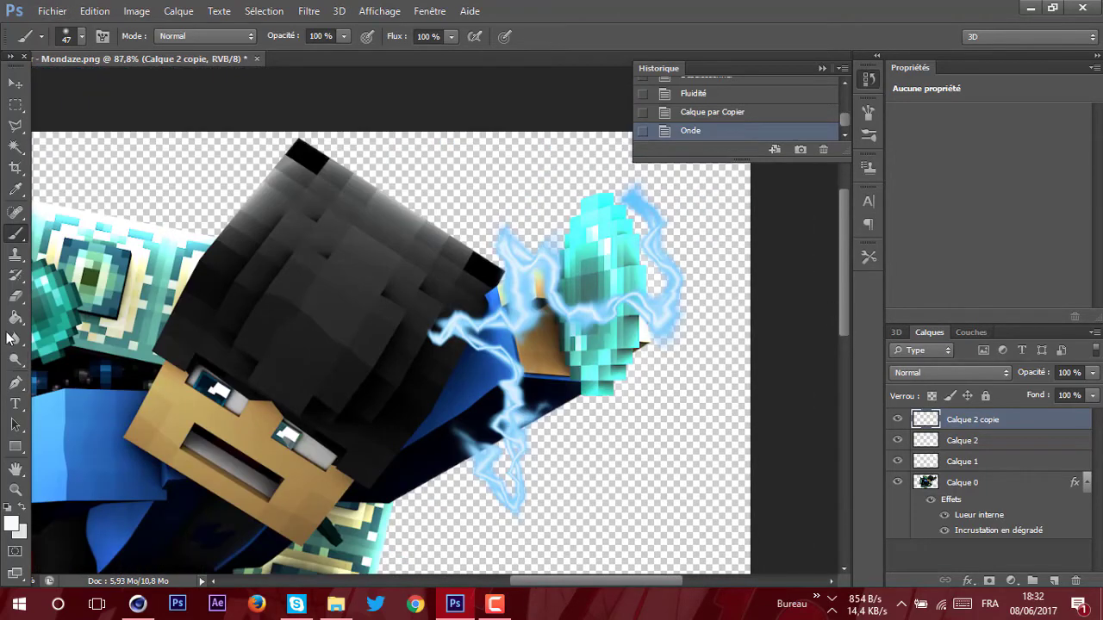
left_click(16, 296)
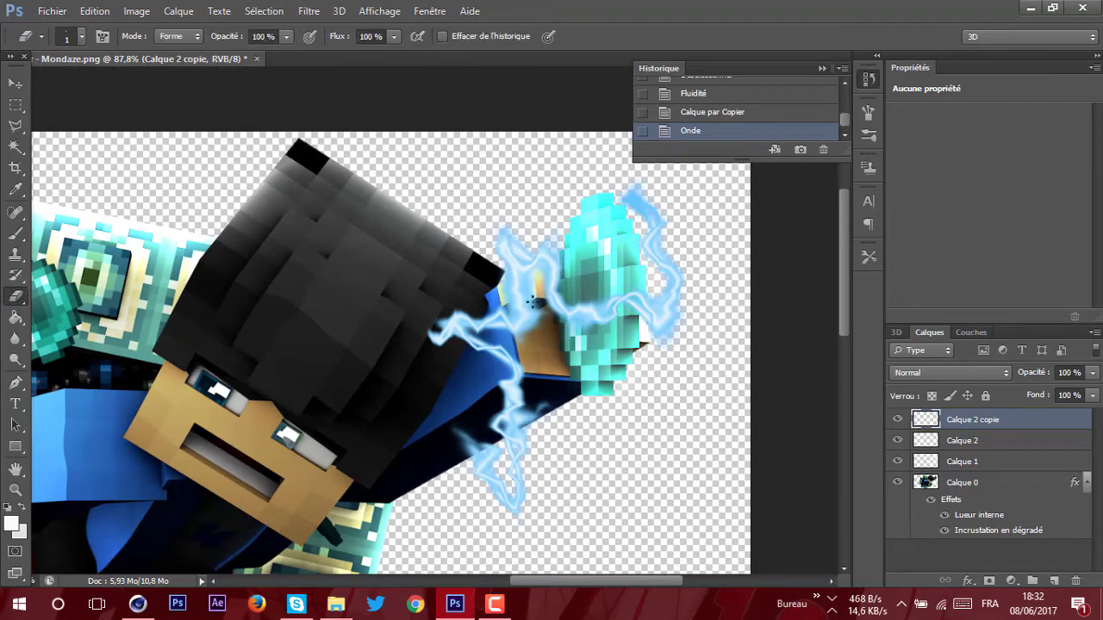
left_click(82, 37)
left_click_drag(59, 85, 67, 81)
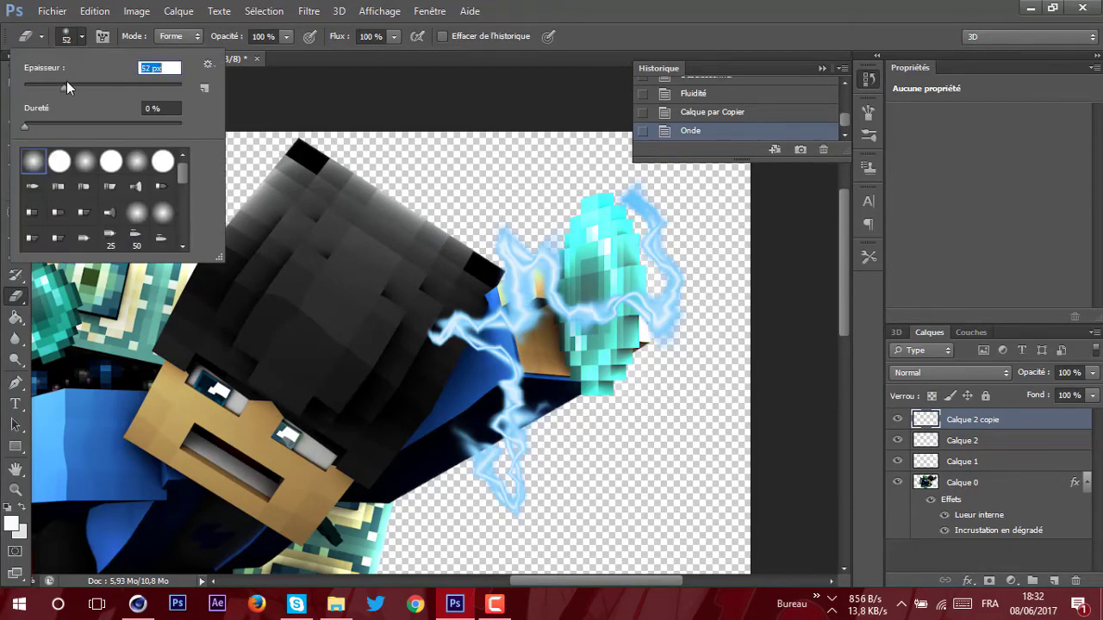
left_click(526, 307)
left_click_drag(523, 295, 524, 287)
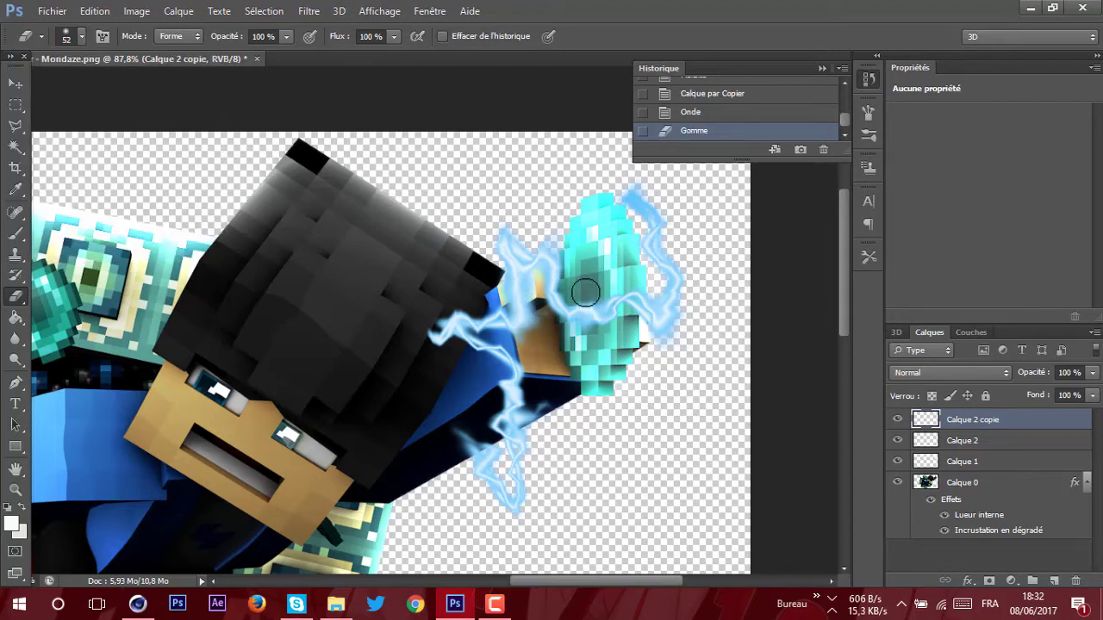
Merge the Calque 2 and Calque 2 copie layers into a single layer
left_click(969, 441, "ctrl")
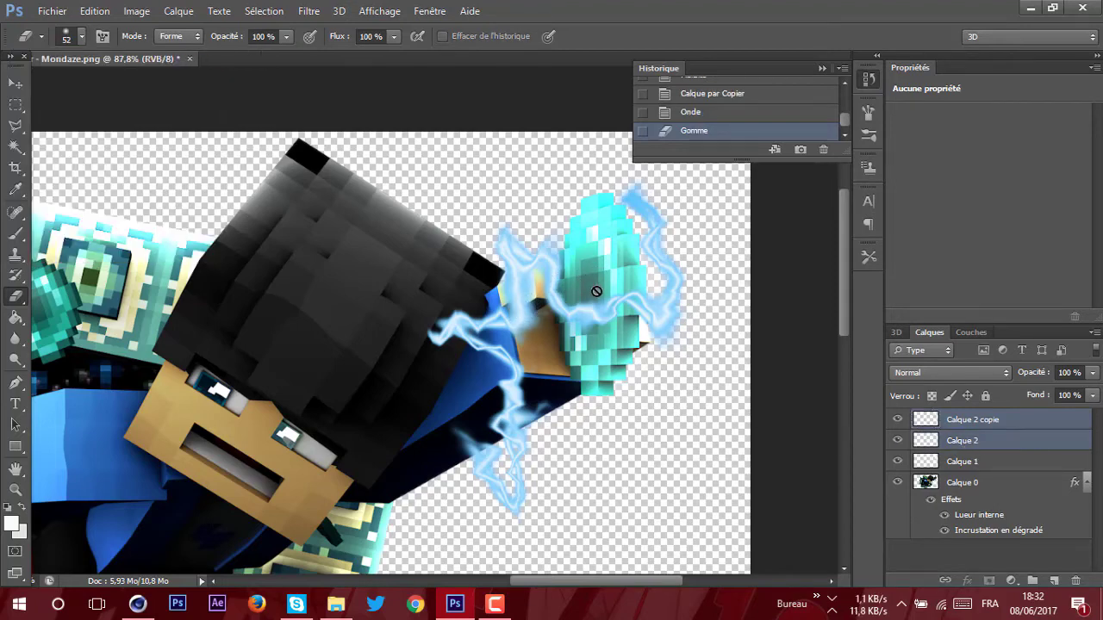
left_click(551, 271)
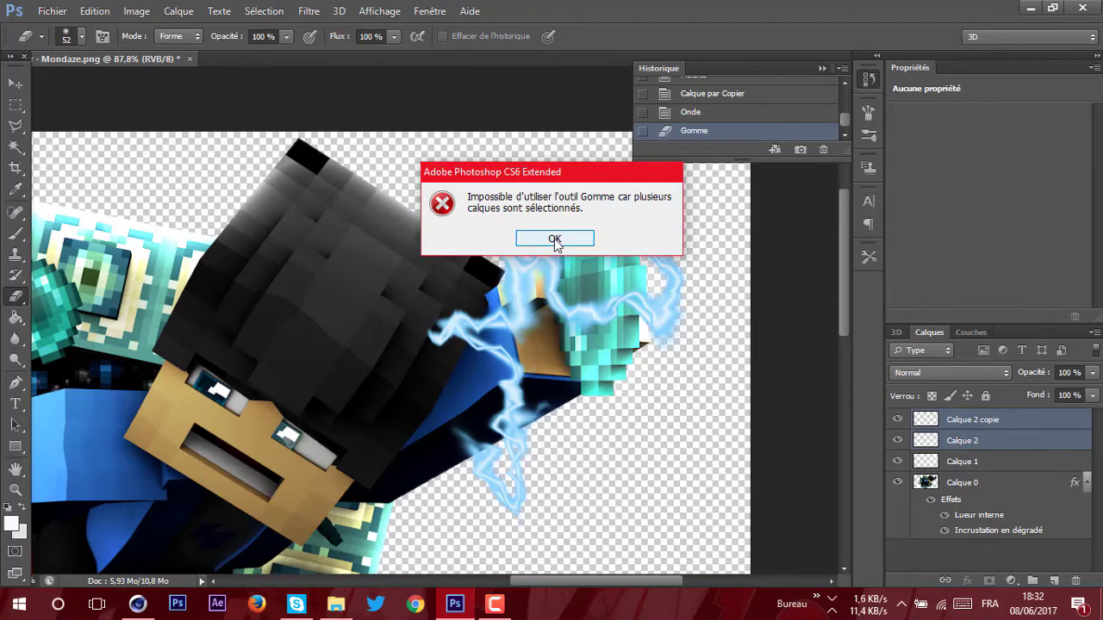
left_click(554, 239)
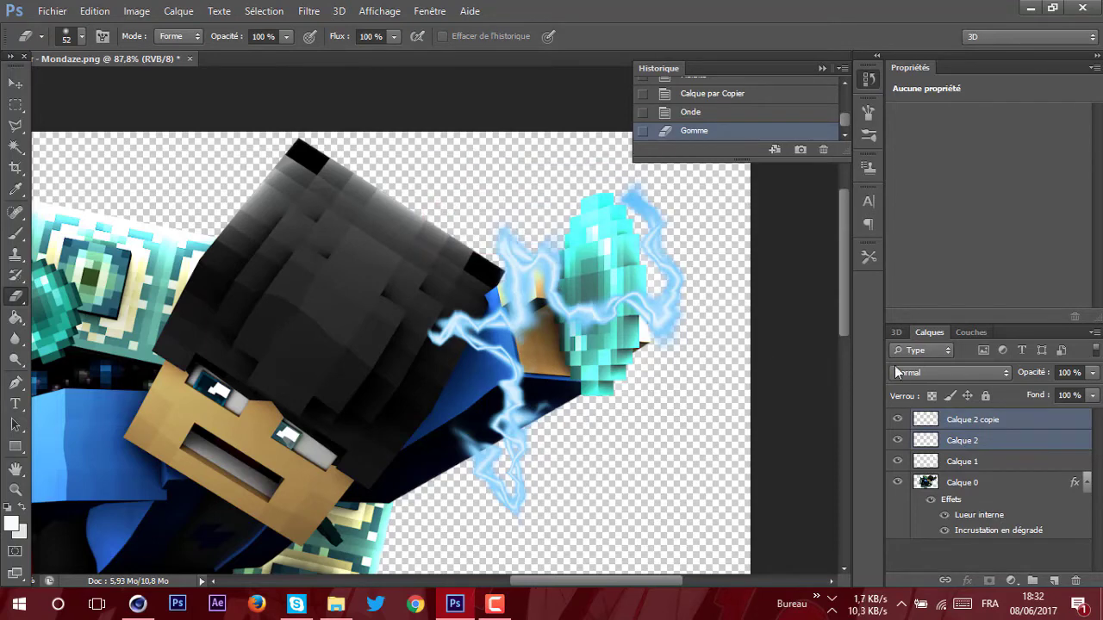
key("ctrl+e")
Erase the lightning crossing the raised pearl and a stray wisp beside the upper arm with the soft 52 px eraser
mouse_move(554, 277)
left_mouse_down()
mouse_move(572, 318)
mouse_move(600, 306)
mouse_move(606, 329)
mouse_move(617, 291)
mouse_move(630, 295)
mouse_move(631, 331)
mouse_move(590, 303)
left_mouse_up()
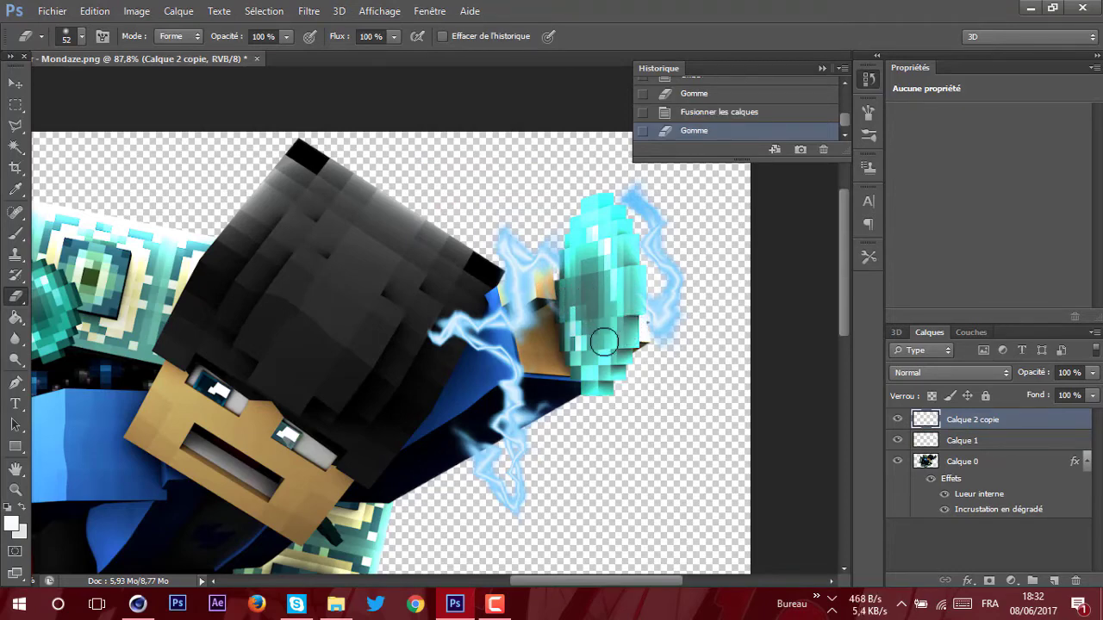
scroll(488, 322, "down", 5)
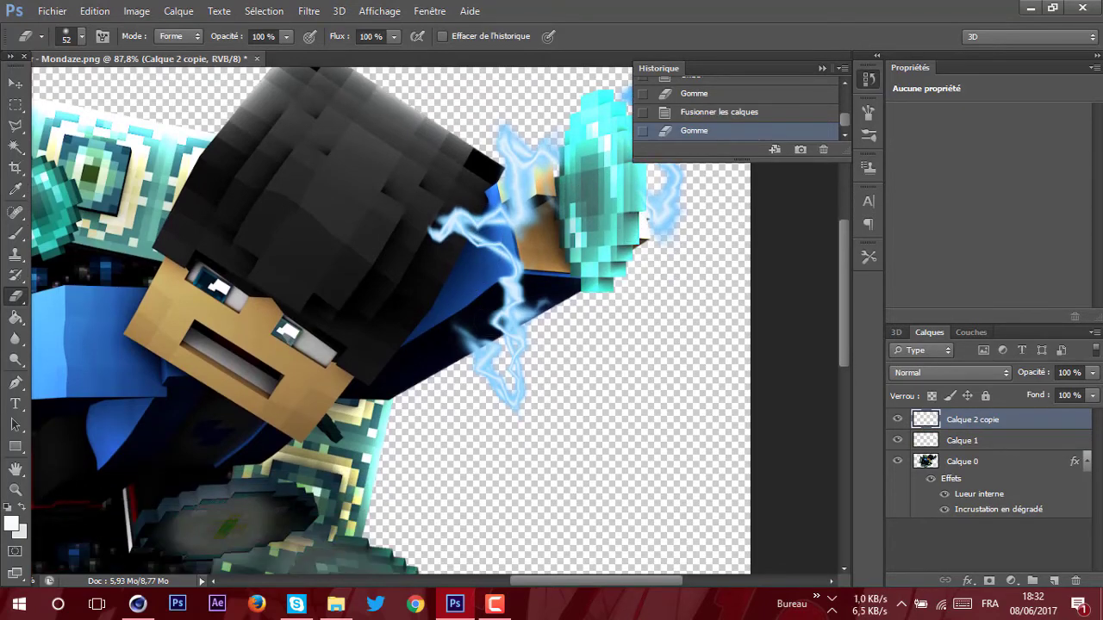
left_click_drag(476, 344, 471, 342)
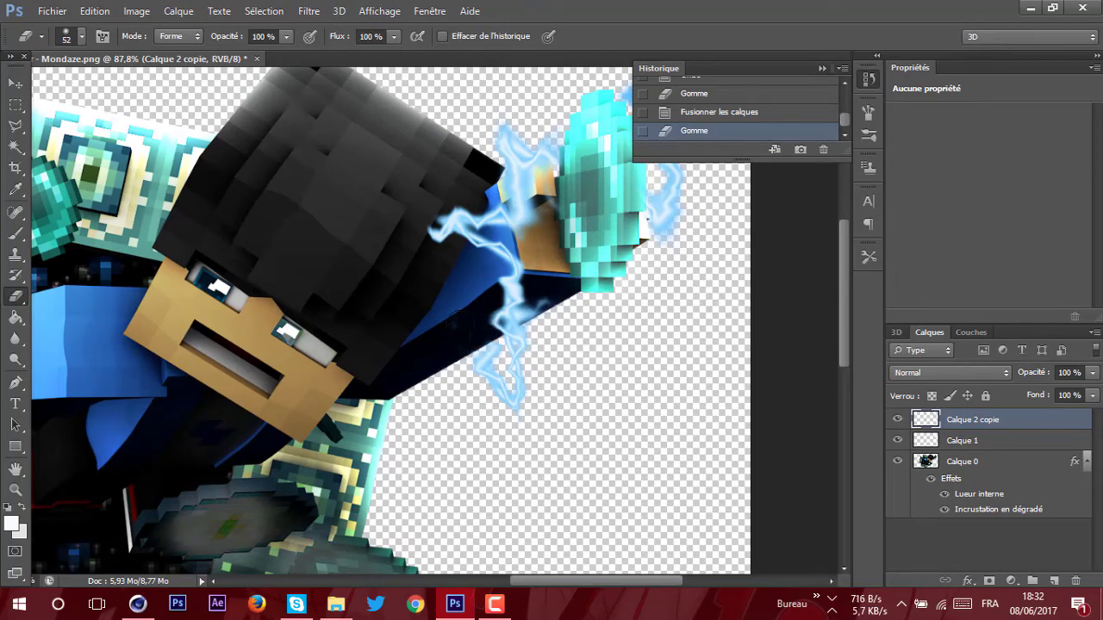
Create a new layer and paint over the whole lightning trail in light blue with a soft 63 px brush at 0% hardness
scroll(450, 323, "down", 4)
scroll(448, 323, "down", 5)
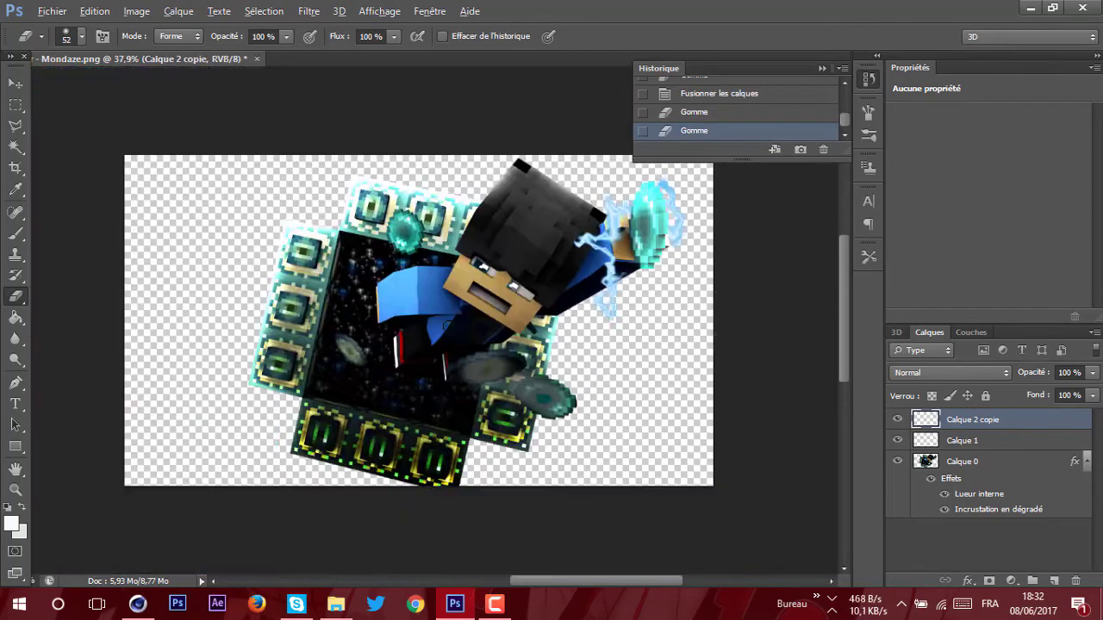
scroll(400, 344, "up", 3)
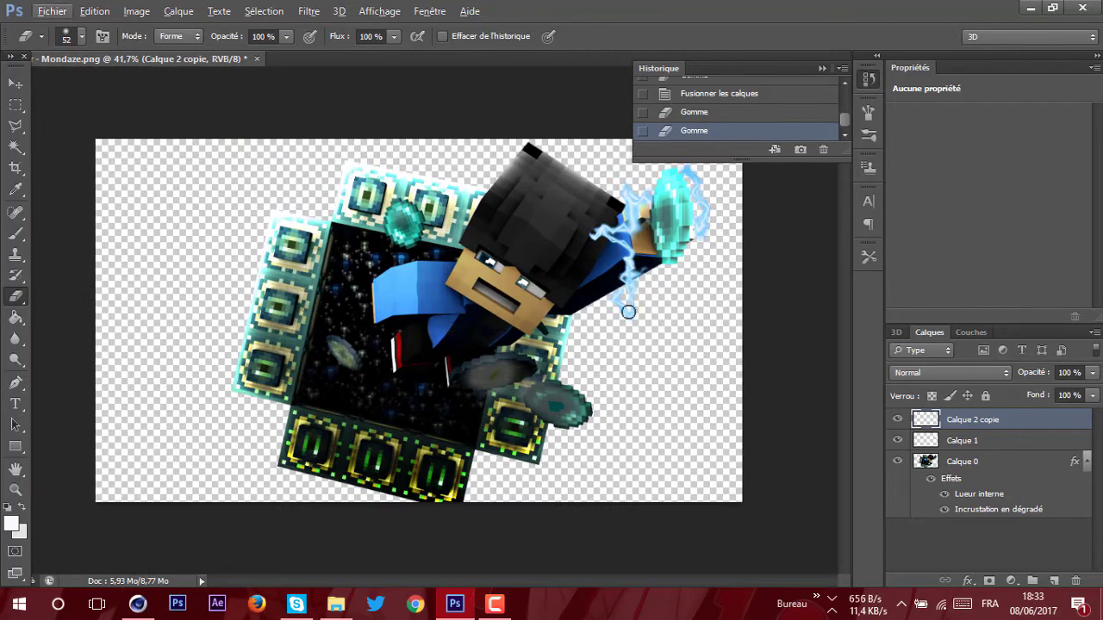
left_click(181, 11)
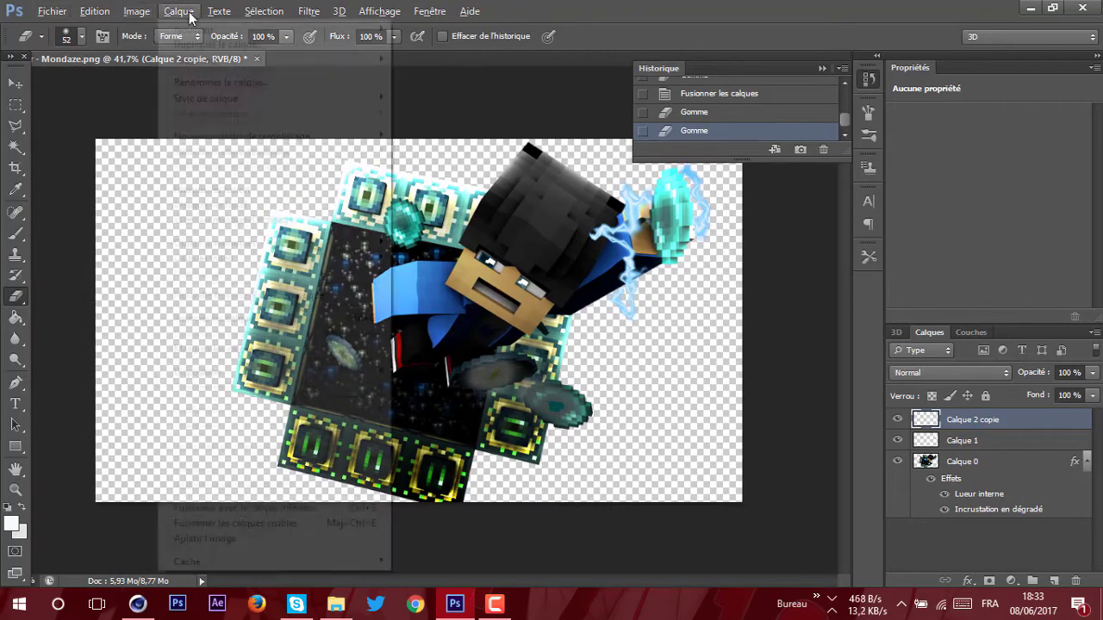
mouse_move(208, 32)
left_click(450, 31)
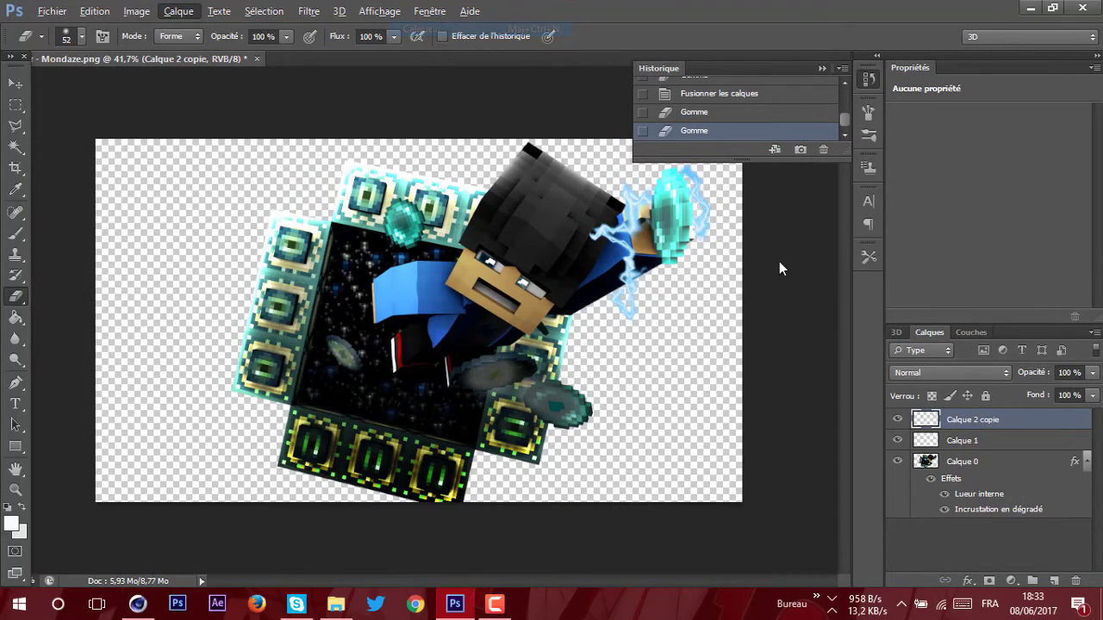
left_click(730, 183)
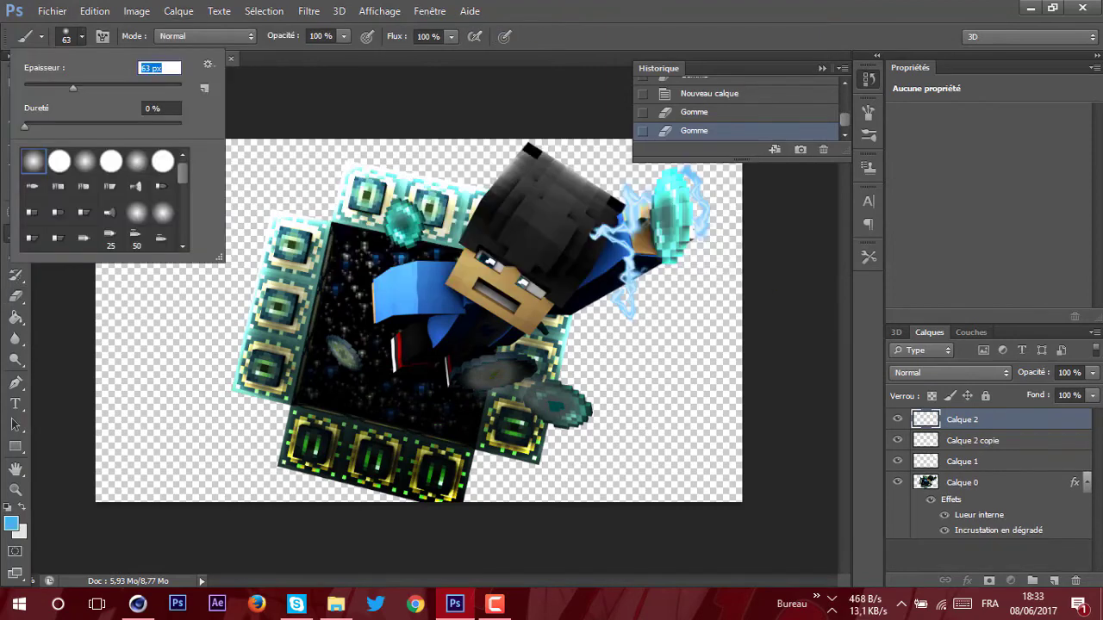
left_click(604, 300)
mouse_move(603, 300)
left_mouse_down()
mouse_move(637, 315)
mouse_move(622, 236)
mouse_move(601, 231)
mouse_move(624, 225)
mouse_move(629, 194)
mouse_move(654, 200)
mouse_move(678, 177)
mouse_move(695, 187)
mouse_move(706, 225)
left_mouse_up()
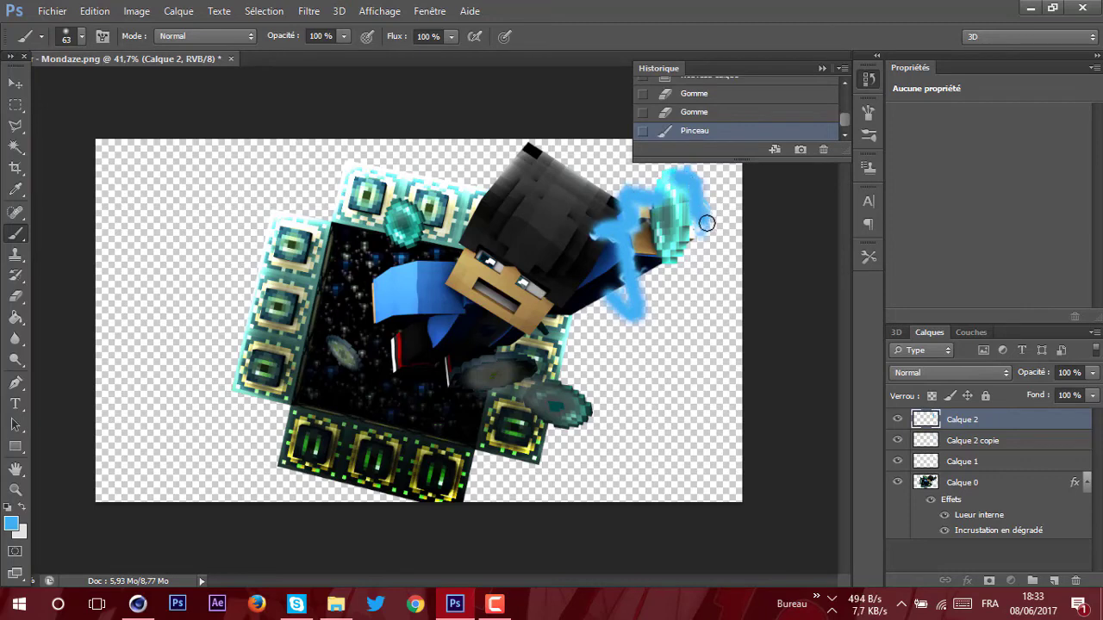
Set the blue paint layer's blend mode to Densité couleur - and its opacity to 62%
left_click(971, 370)
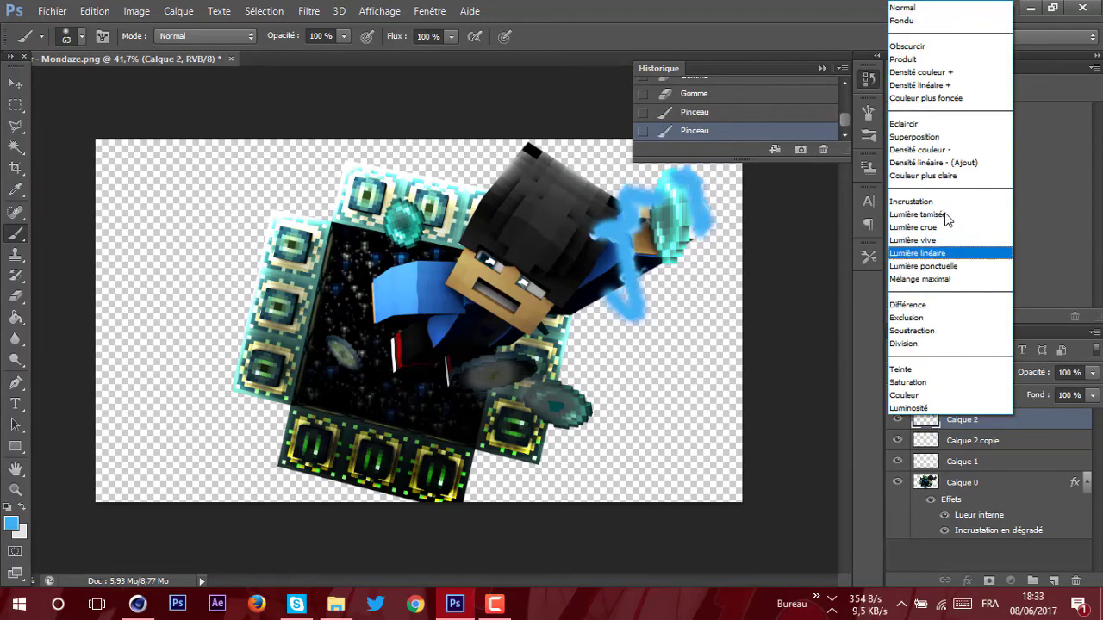
left_click(963, 155)
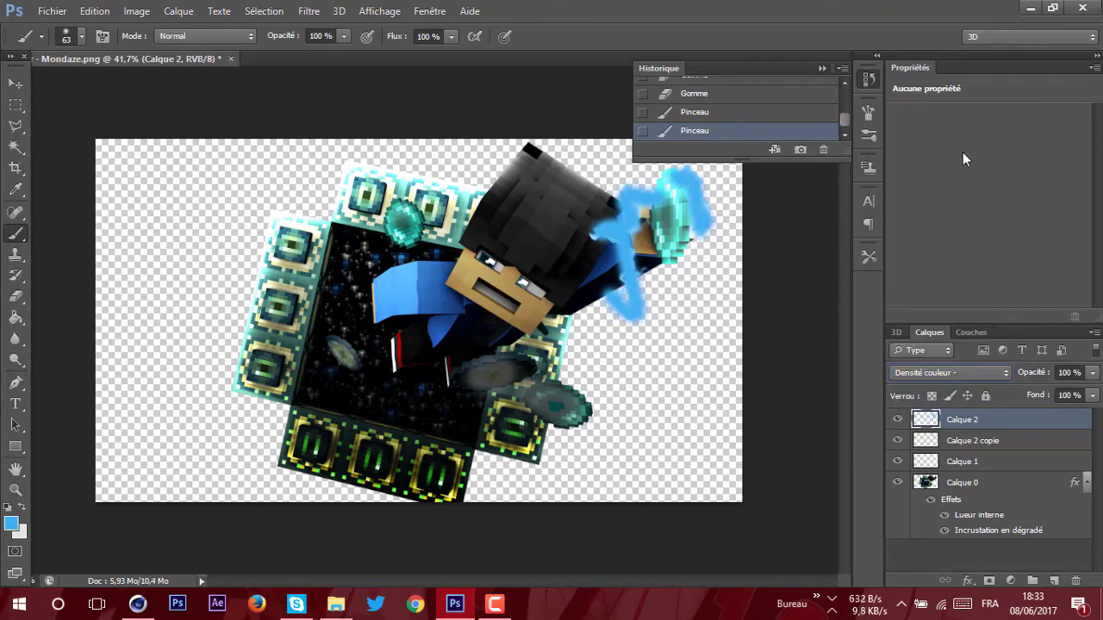
left_click(1092, 373)
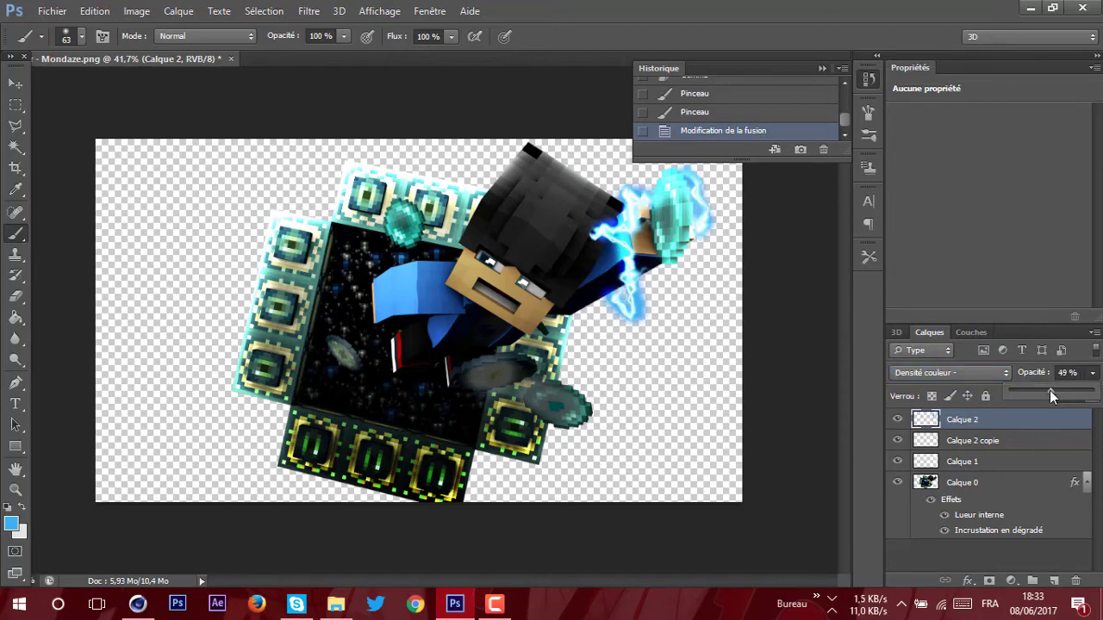
left_click_drag(1049, 390, 1057, 395)
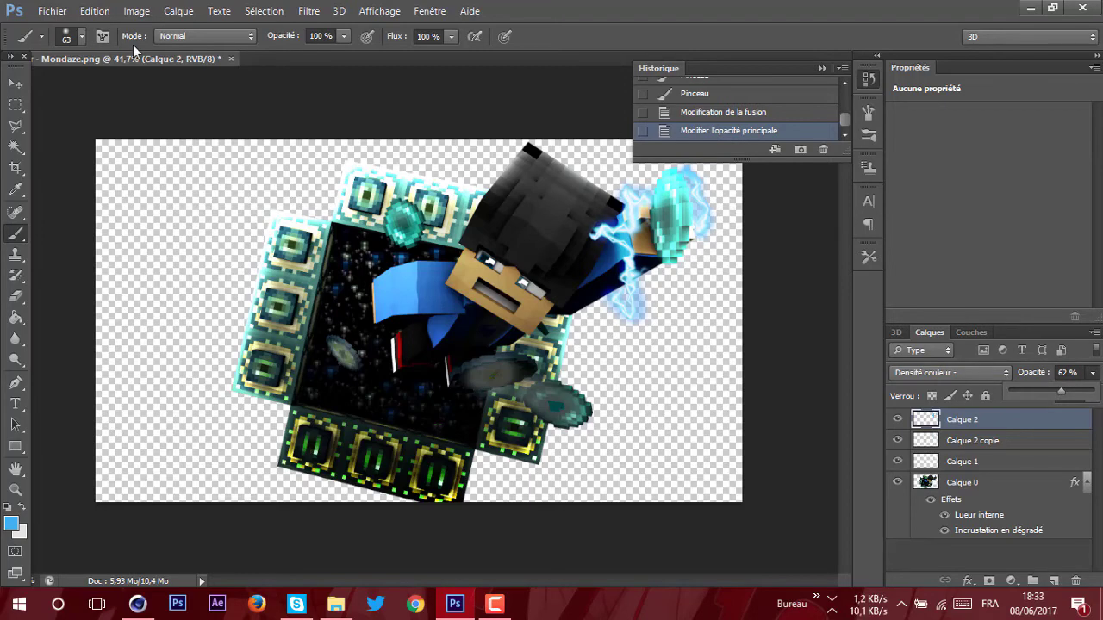
Save the image to the Bureau folder as Lightr - Mondaze.png in PNG format, replacing the existing file, with Plus petit/Lent compression and no interlacing
left_click(39, 11)
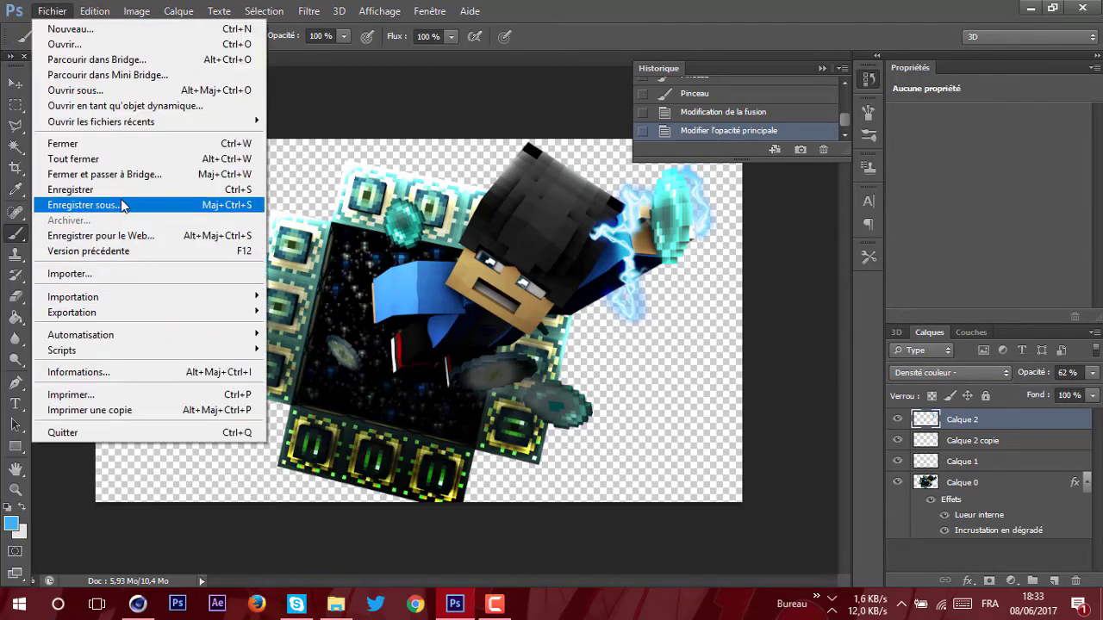
left_click(267, 219)
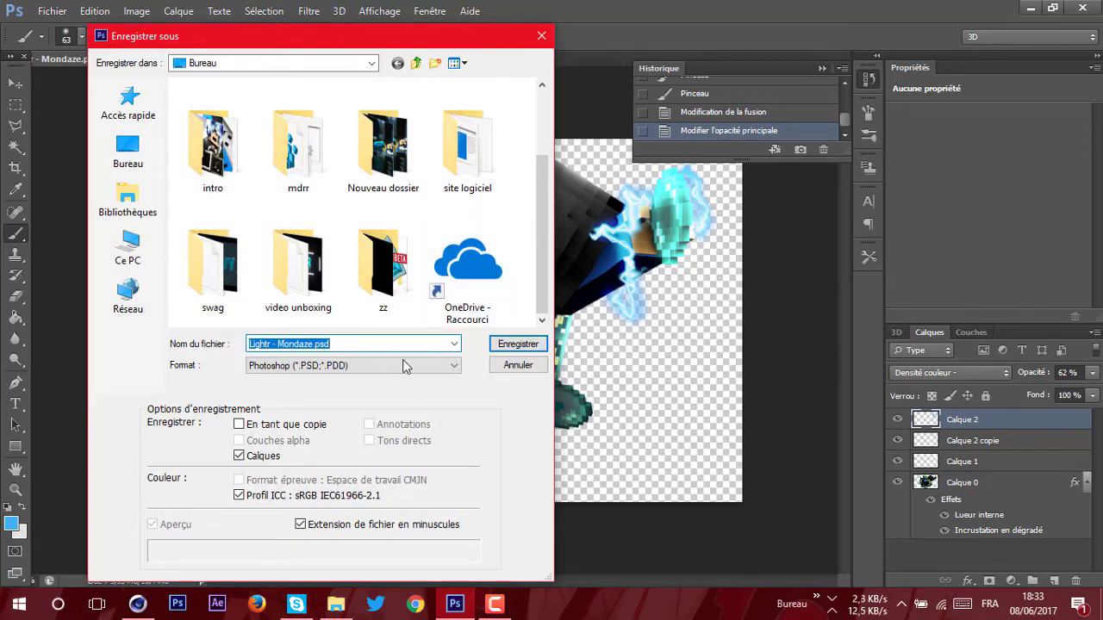
left_click(405, 366)
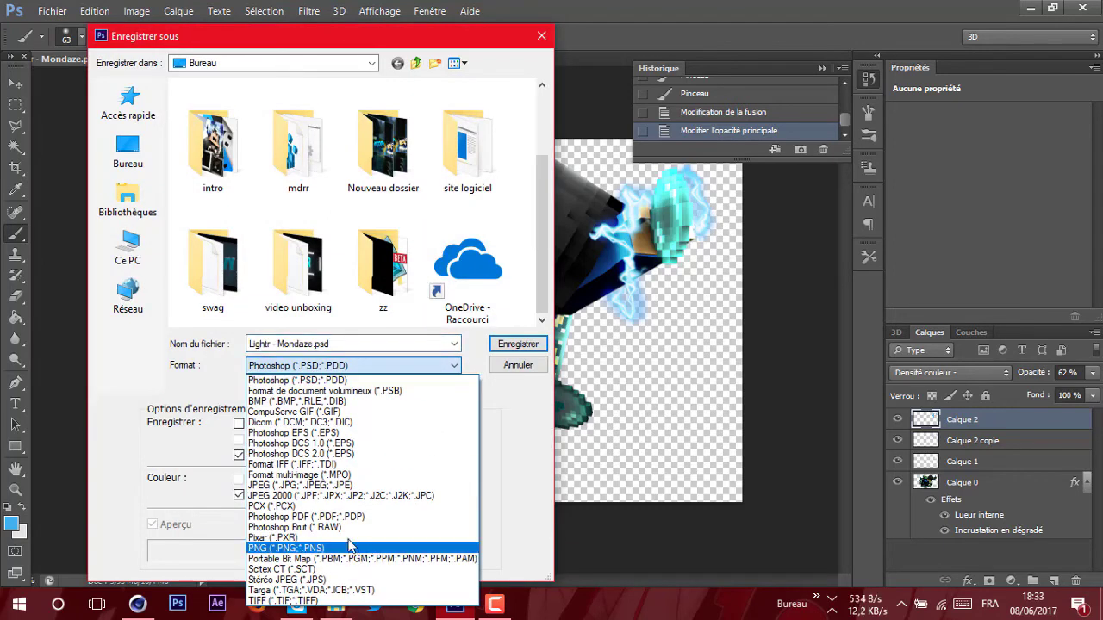
left_click(352, 543)
left_click(515, 345)
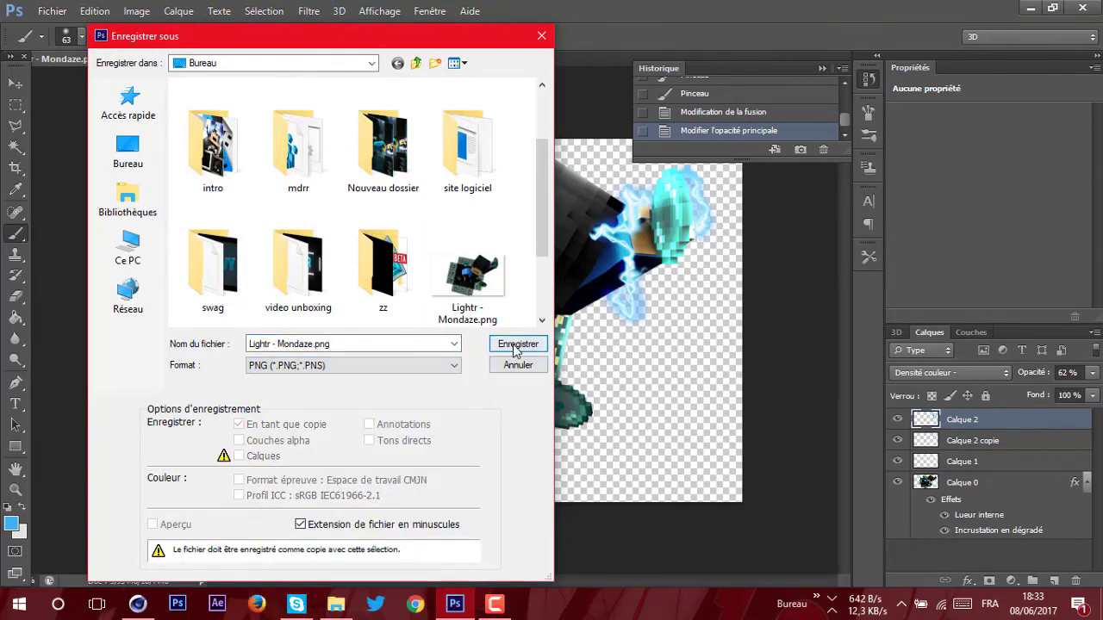
left_click(515, 240)
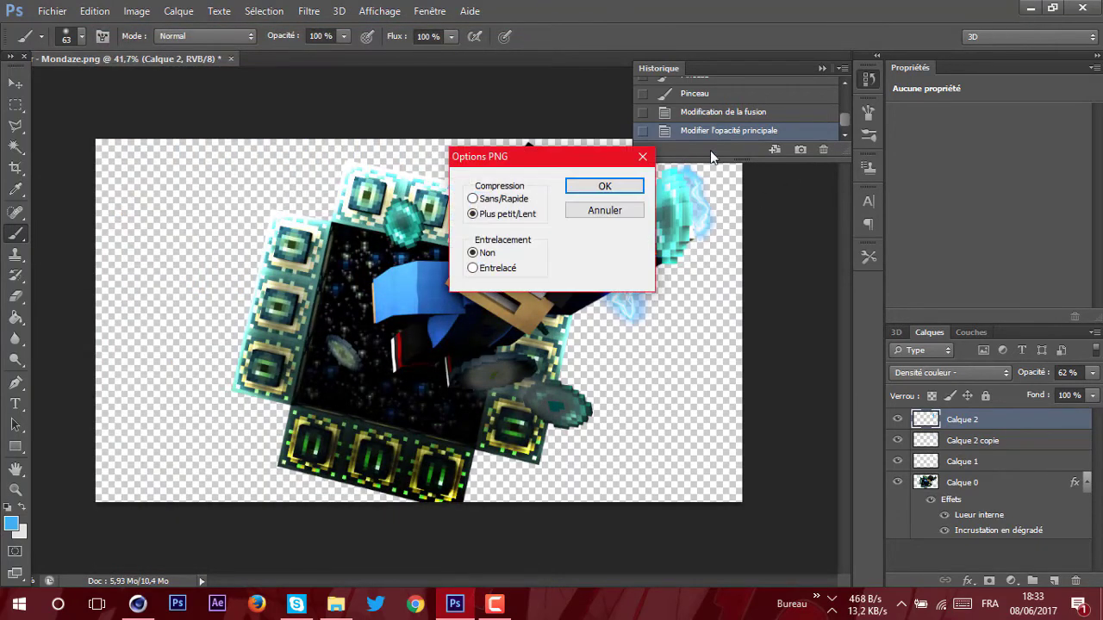
left_click(633, 189)
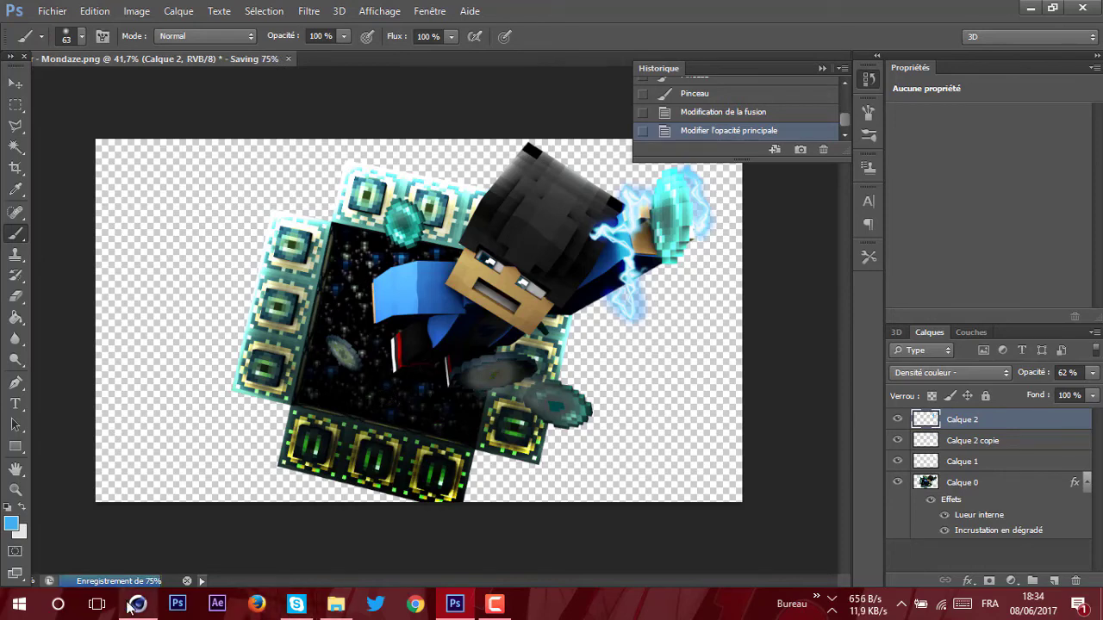
left_click(494, 604)
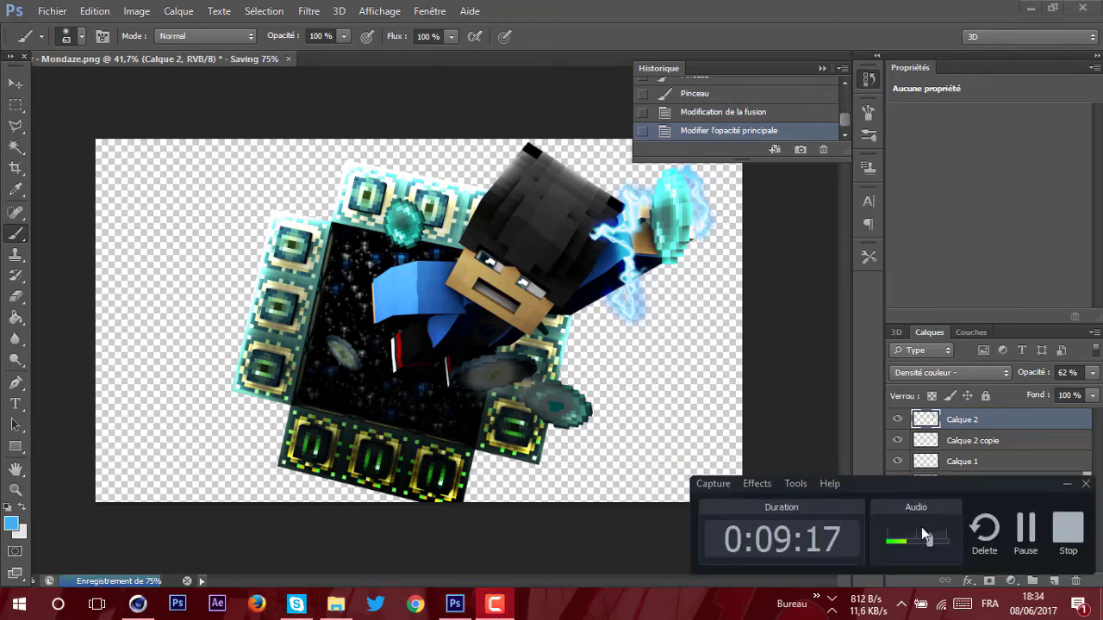